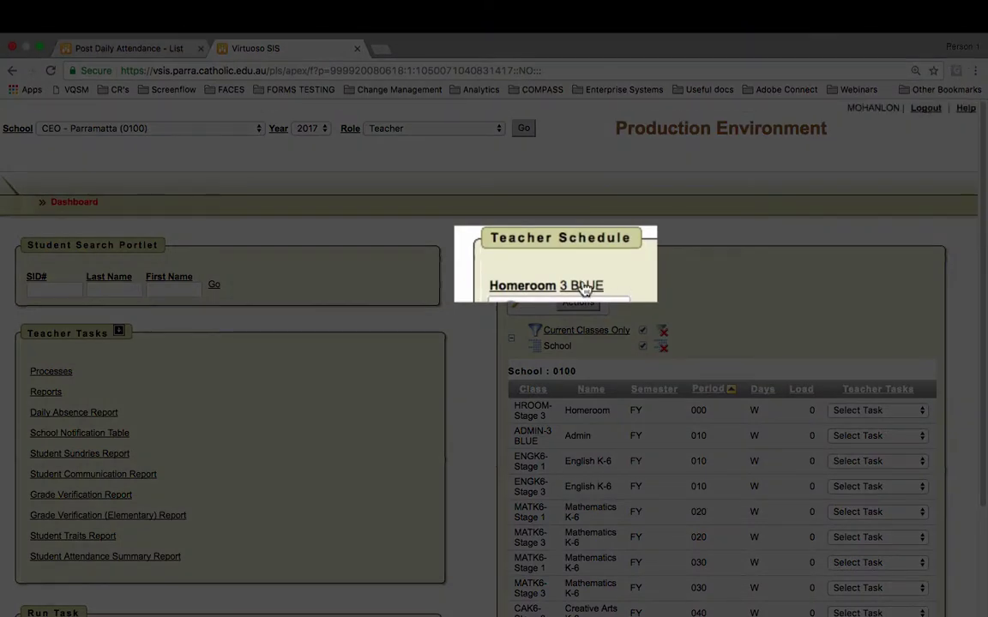
- Mark the first and last students on the 3 BLUE list Absent (a) and save
left_click(586, 288)
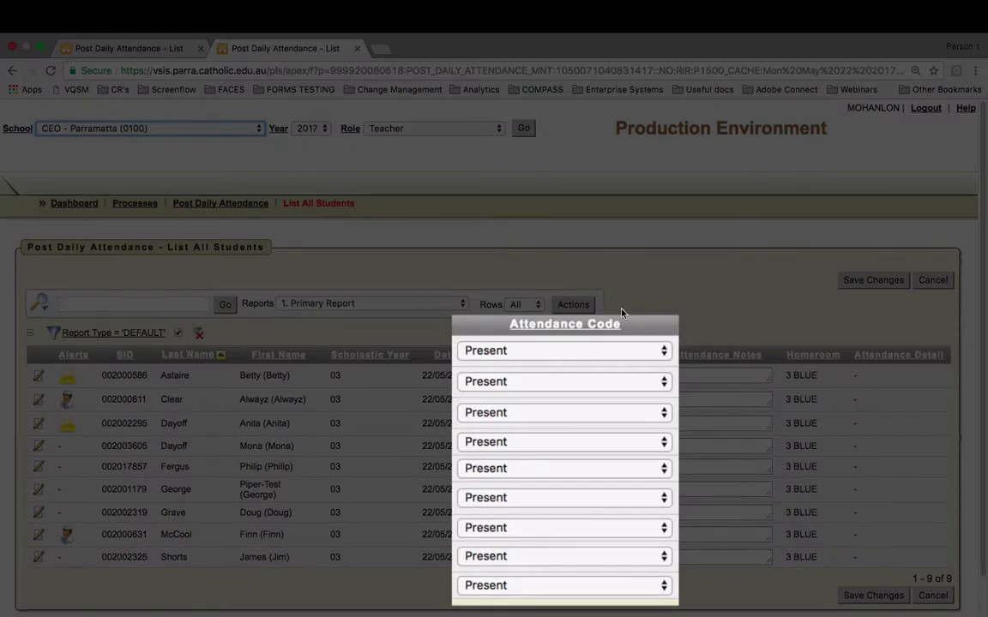
left_click(666, 350)
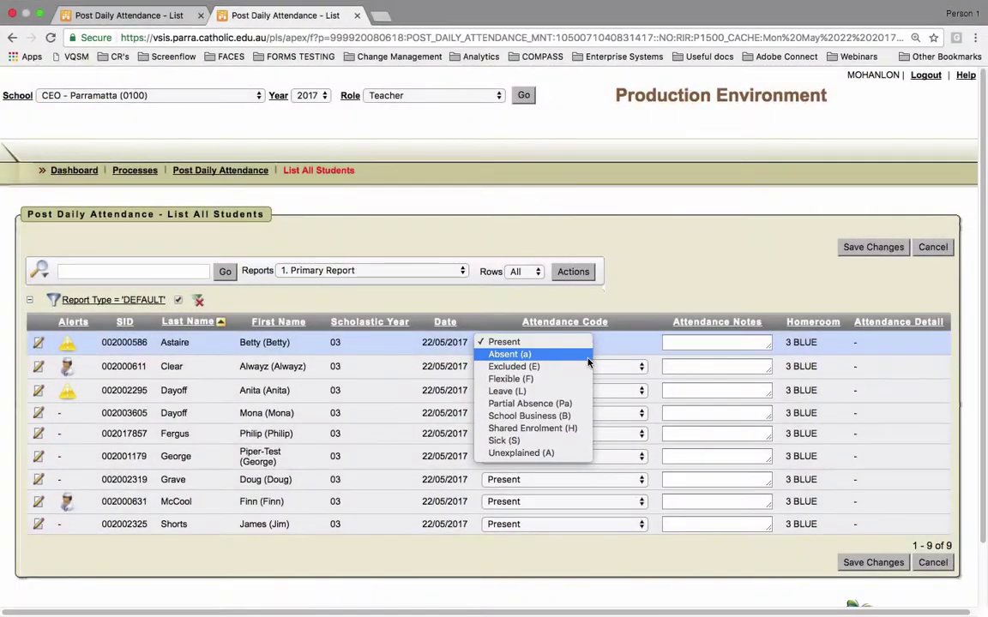
left_click(581, 355)
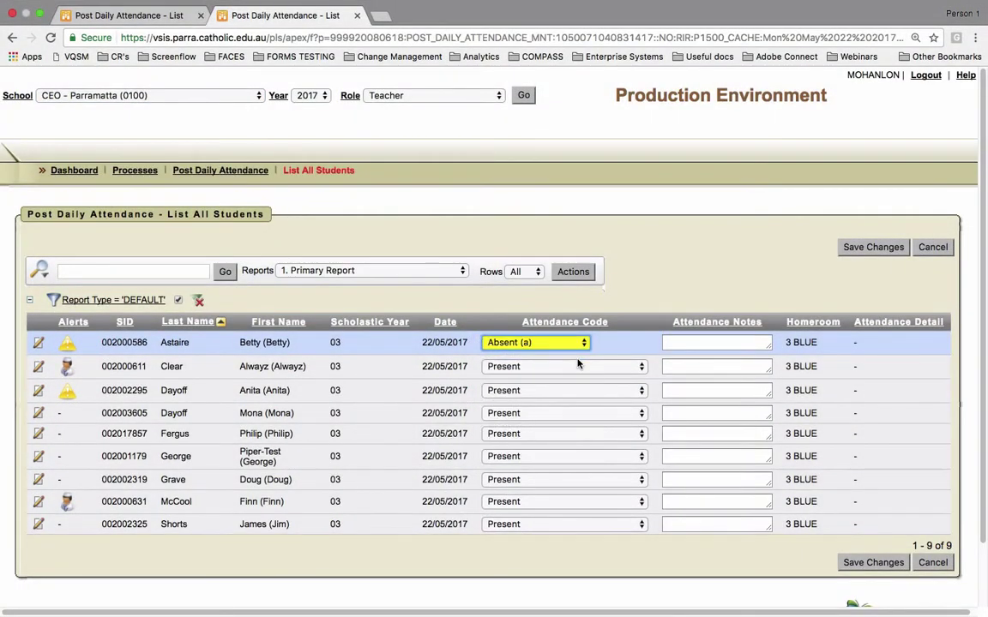
left_click(638, 524)
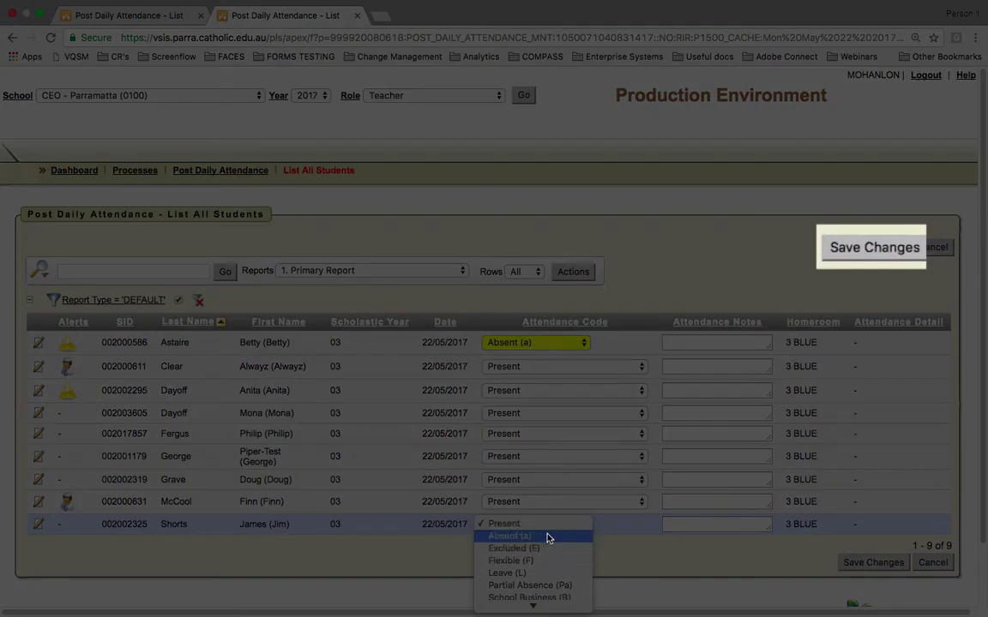
left_click(549, 536)
left_click(879, 249)
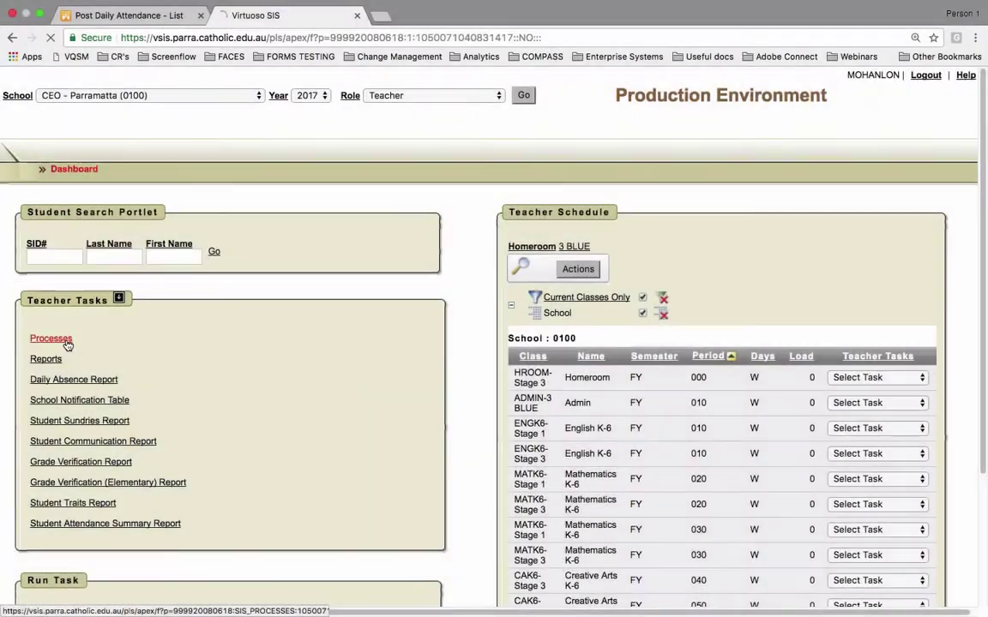
- Choose the Post Daily Attendance form on the Processes page
left_click(66, 342)
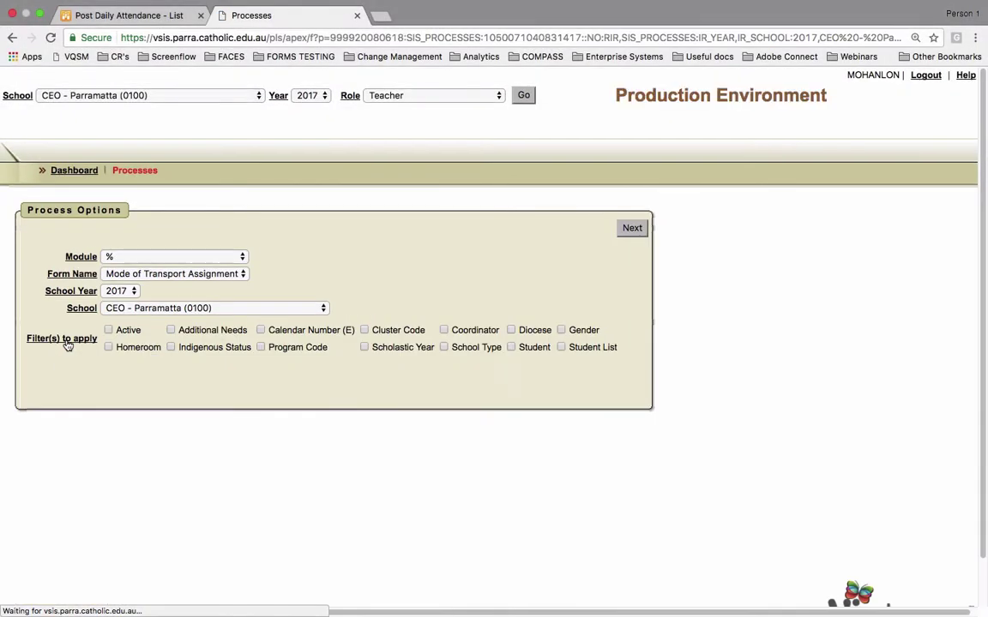
left_click(243, 274)
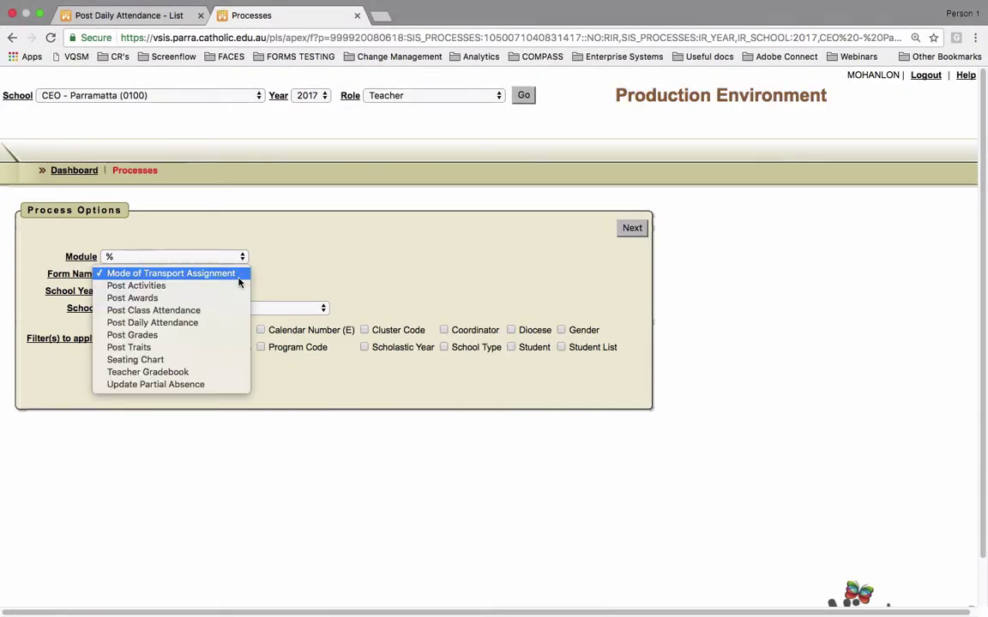
left_click(200, 322)
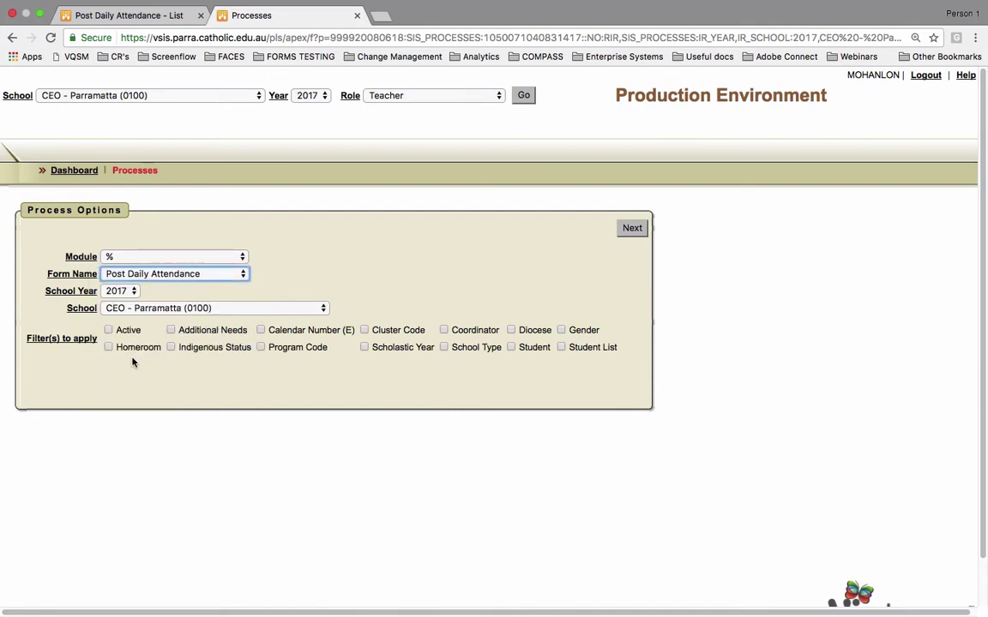
- Filter students by Scholastic Year 1 and Year 2 instead of homeroom, then continue
left_click(108, 347)
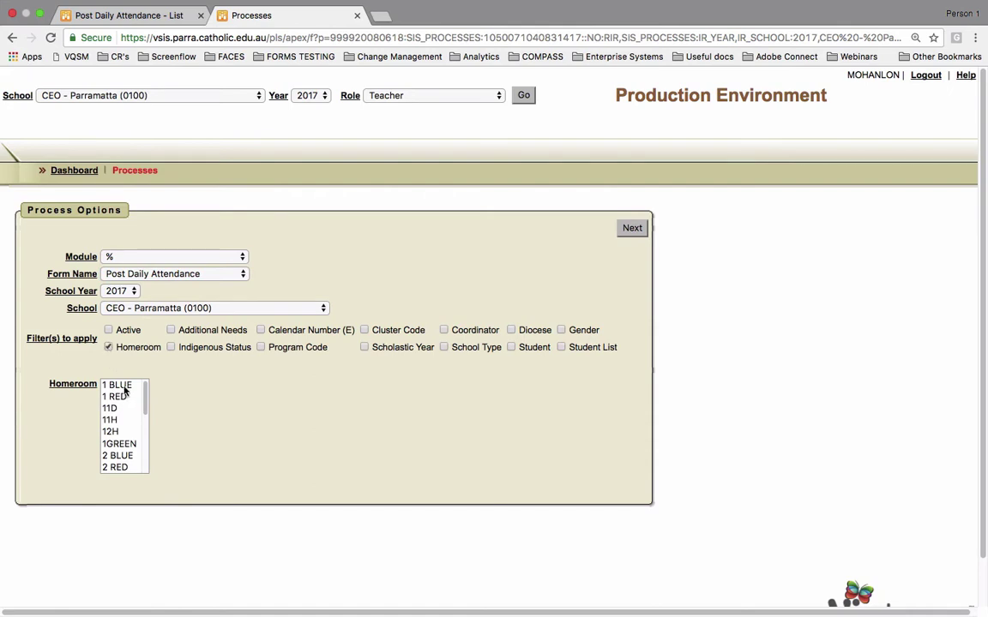
left_click(128, 457, "super")
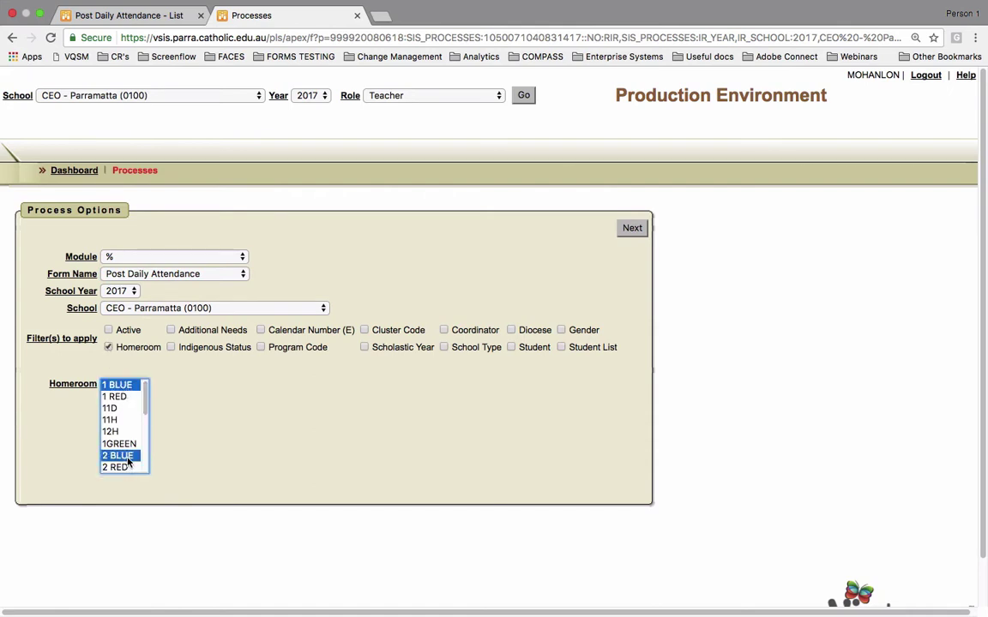
left_click(108, 348)
left_click(364, 347)
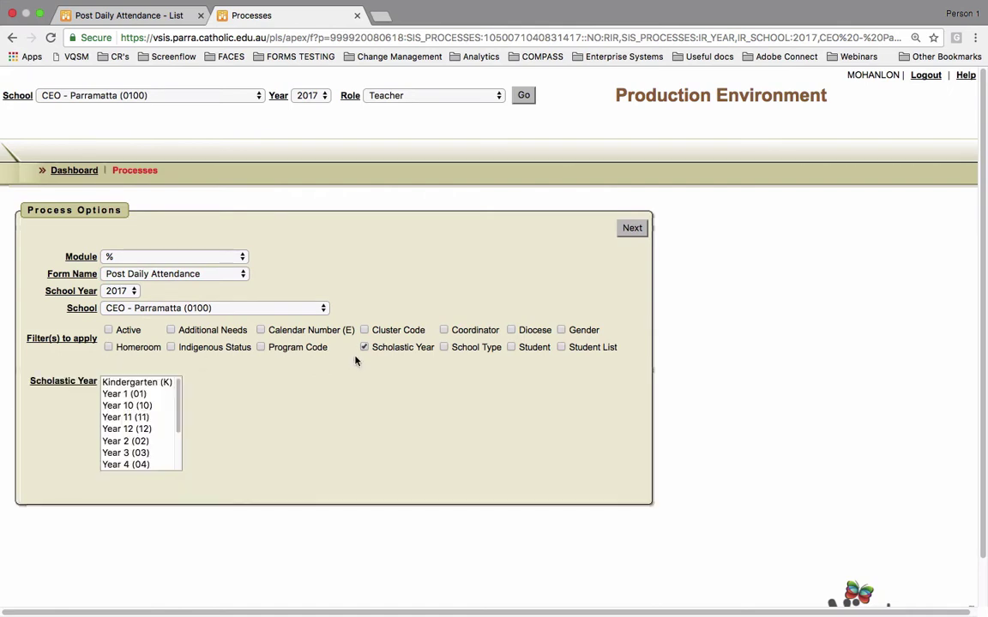
left_click(125, 393)
left_click(144, 442, "super")
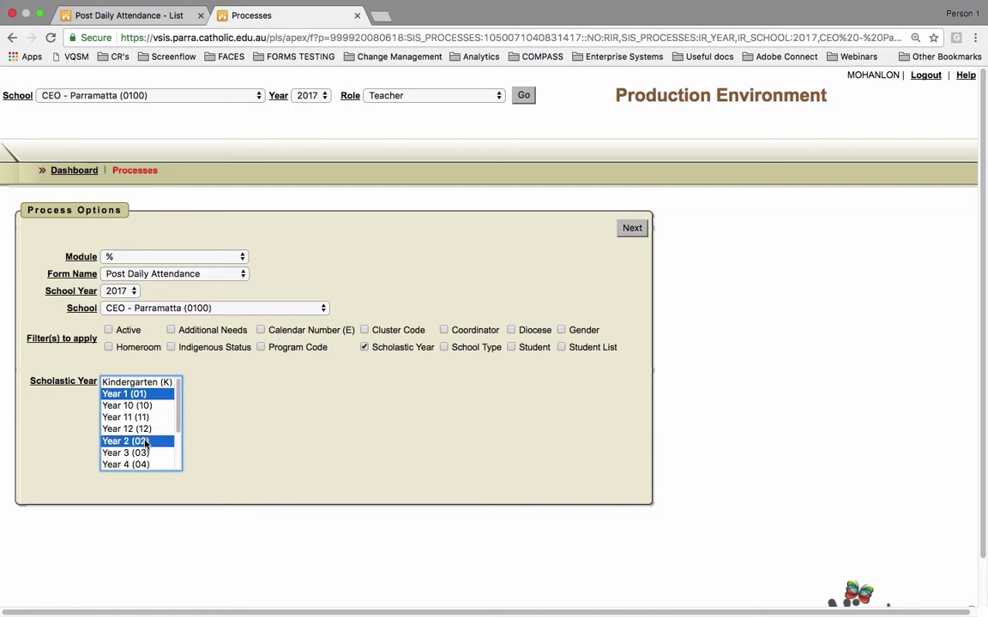
left_click(632, 228)
- Load the 2 BLUE list, mark the third and seventh students Absent (a), and save
left_click(529, 232)
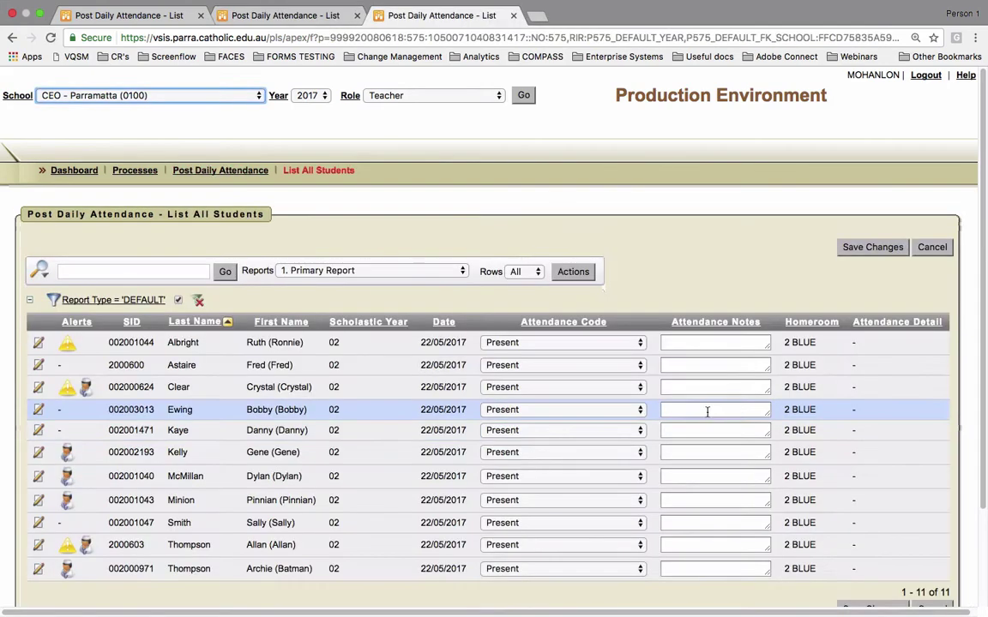
left_click(639, 387)
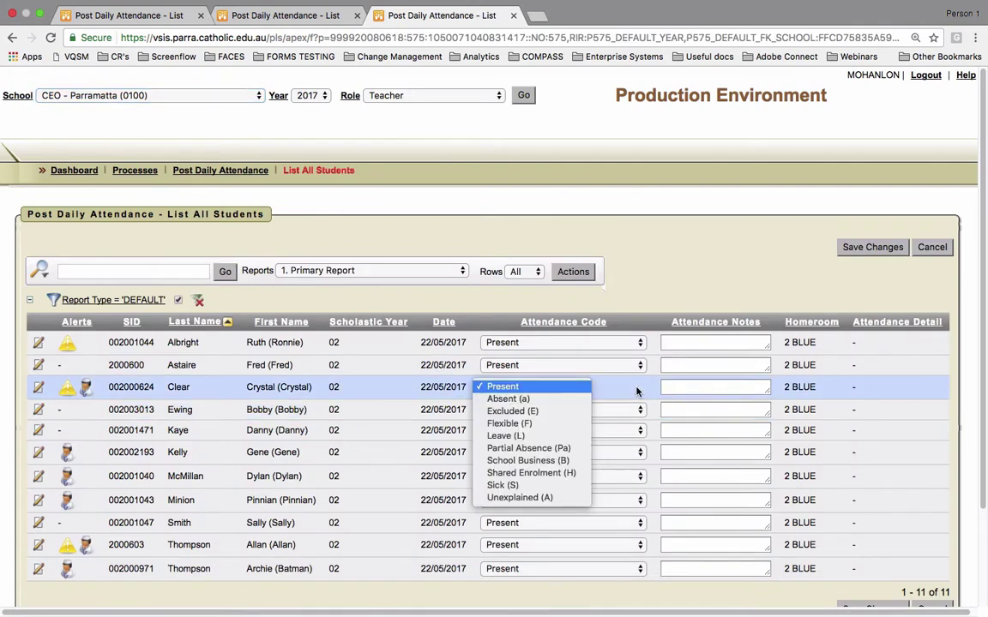
left_click(565, 400)
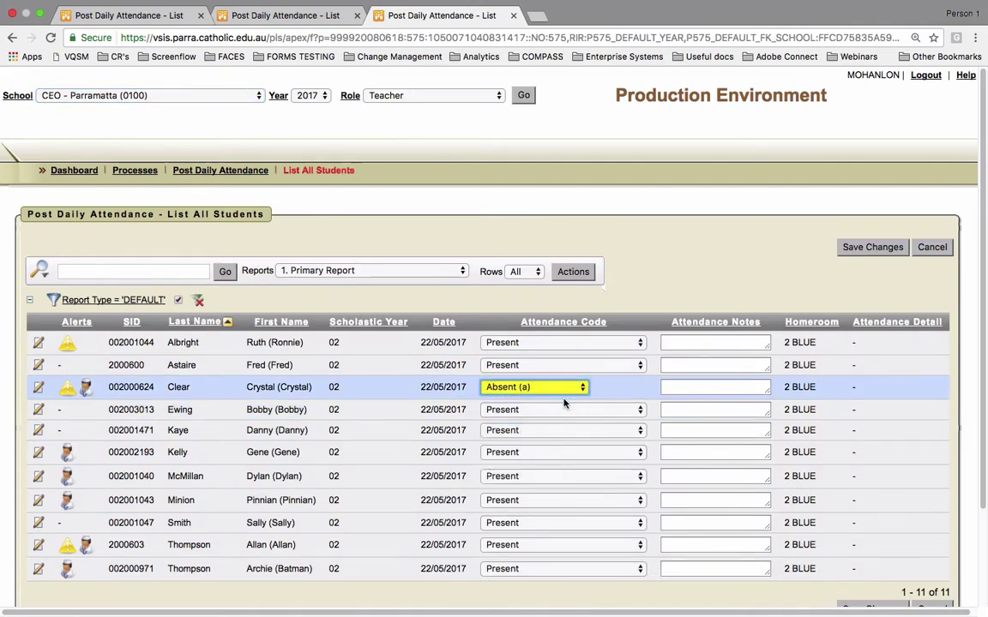
left_click(640, 478)
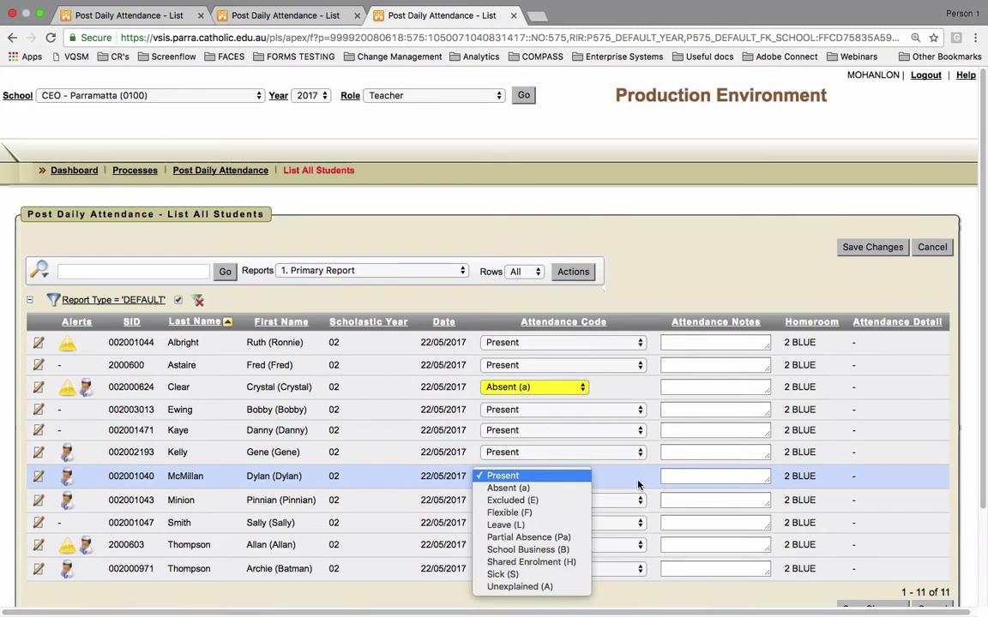
left_click(562, 488)
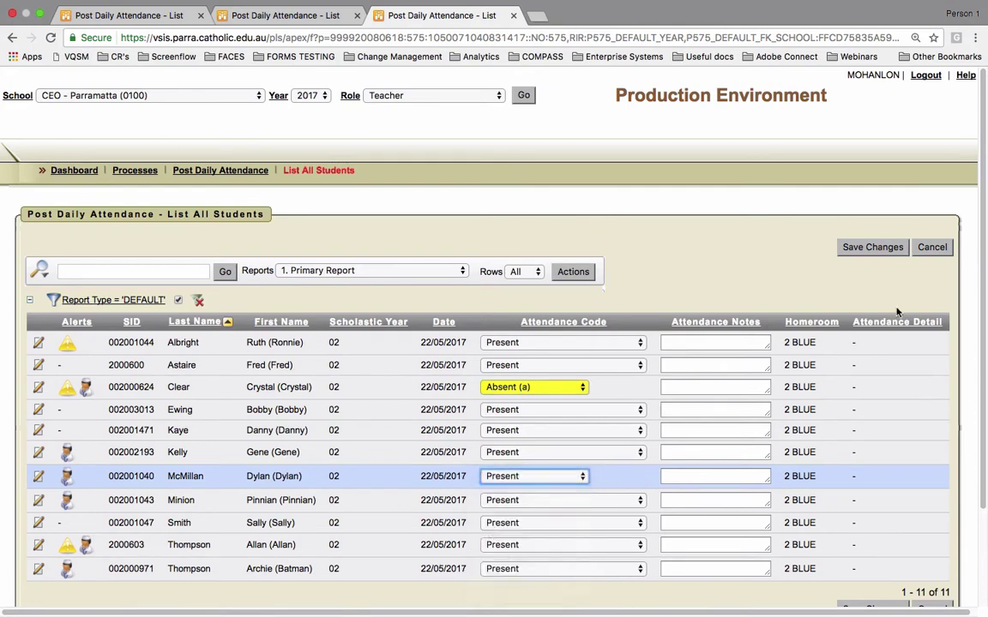
left_click(873, 248)
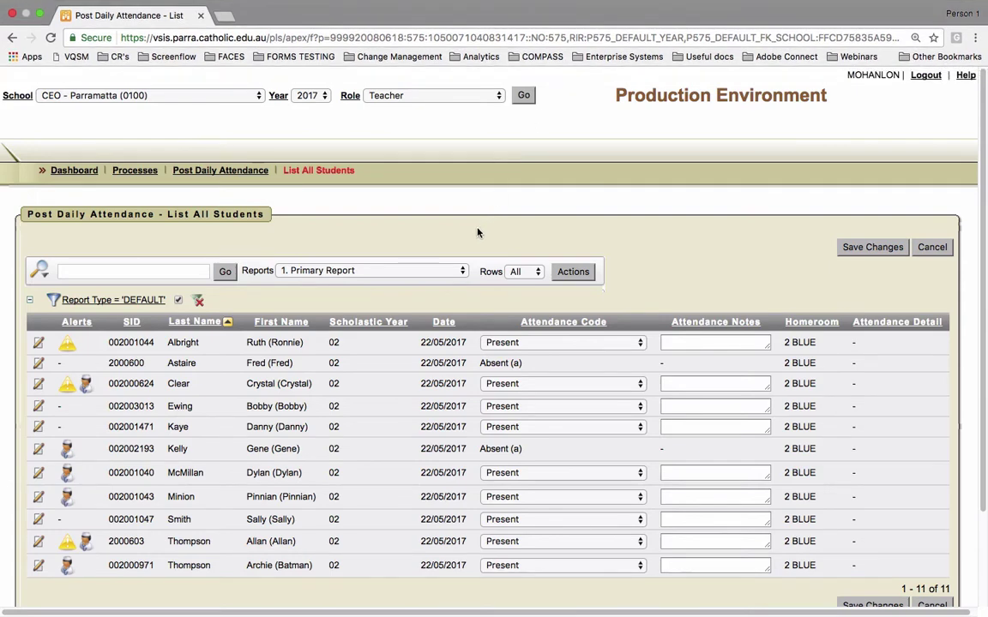
- Switch the attendance report to '1. Unexplained Absences (to follow-up)'
left_click(462, 274)
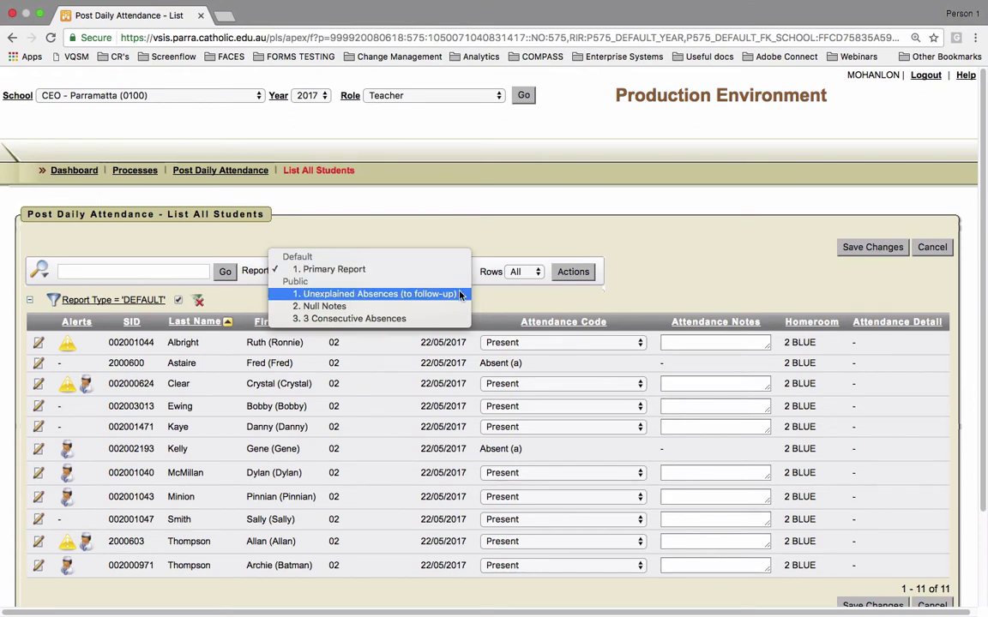
left_click(460, 294)
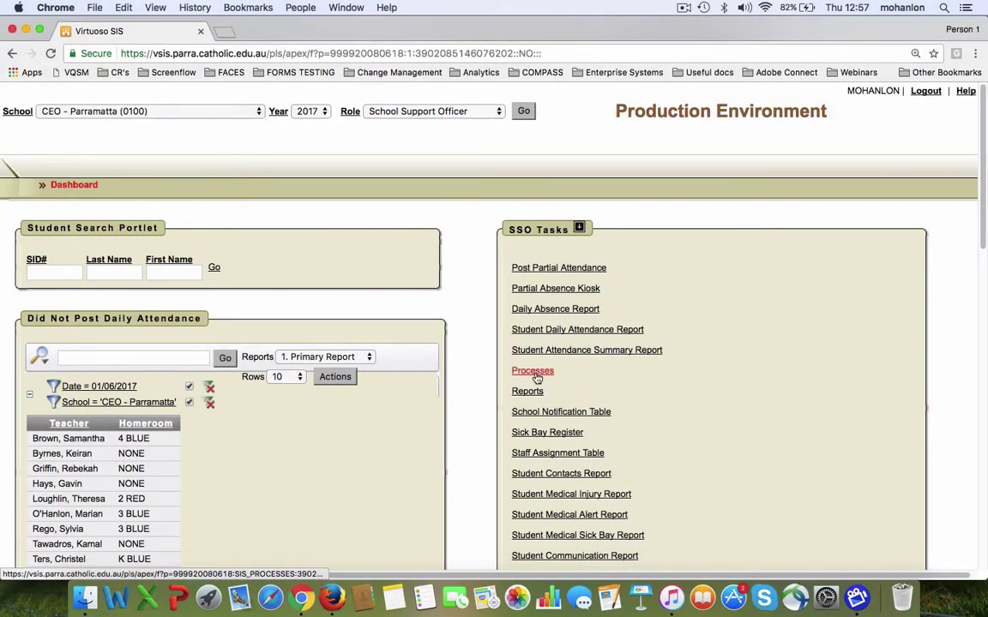
- Bring up the Post Daily Attendance student list for 01/06/2017, filtered by homeroom
left_click(537, 378)
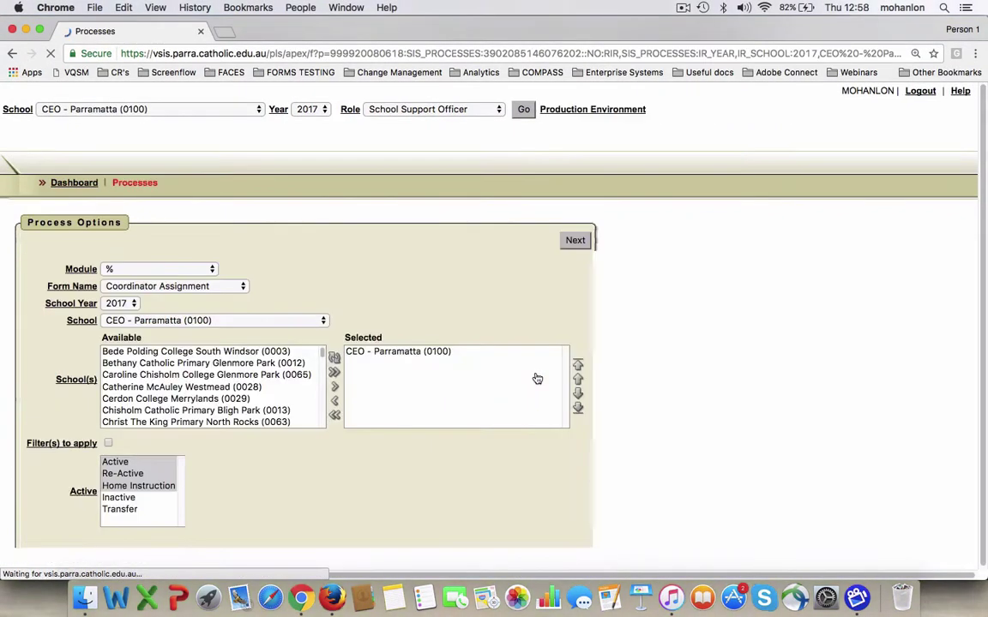
left_click(159, 289)
left_click(196, 392)
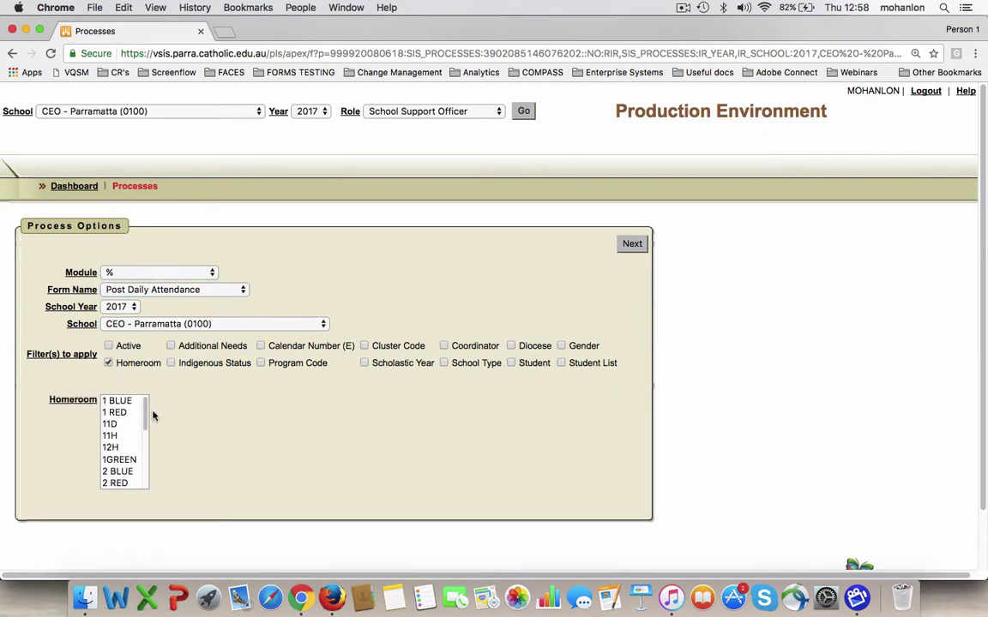
left_click(632, 244)
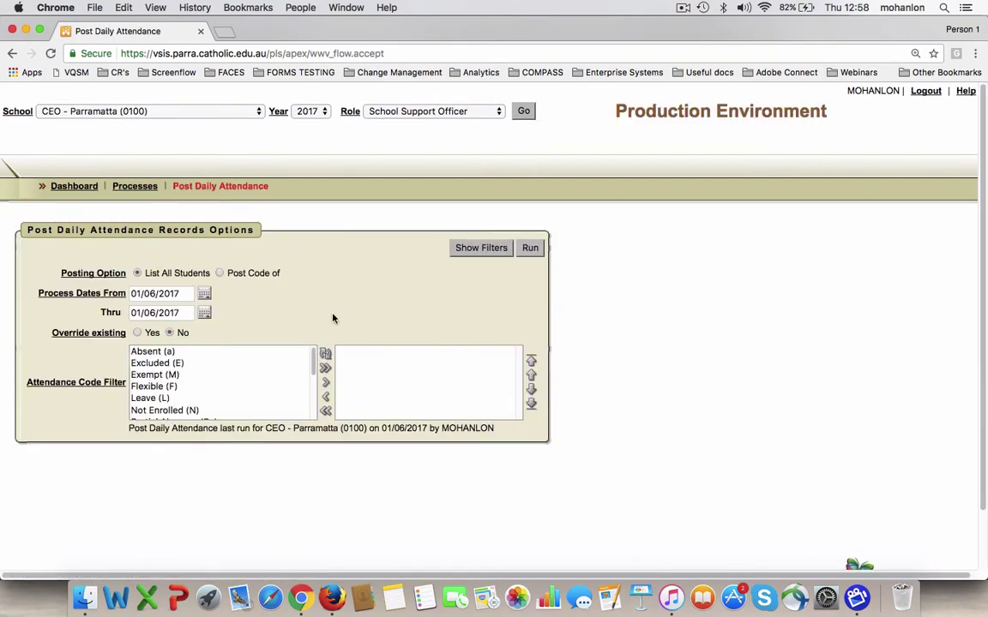
left_click(531, 248)
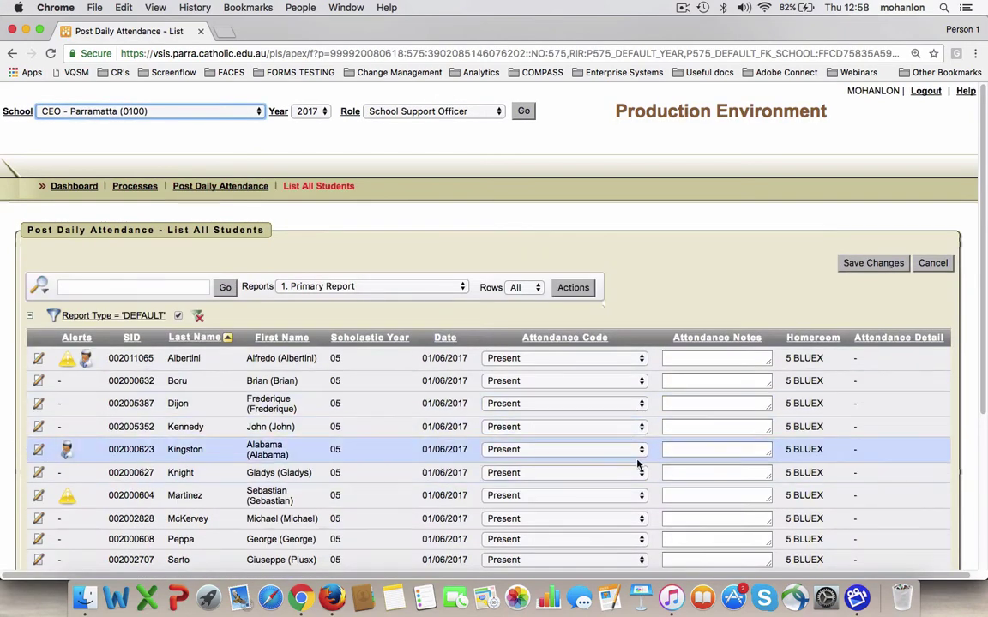
- Mark the fifth and eighth students Absent (a) and save the attendance
left_click(639, 449)
left_click(634, 461)
left_click(642, 519)
left_click(634, 530)
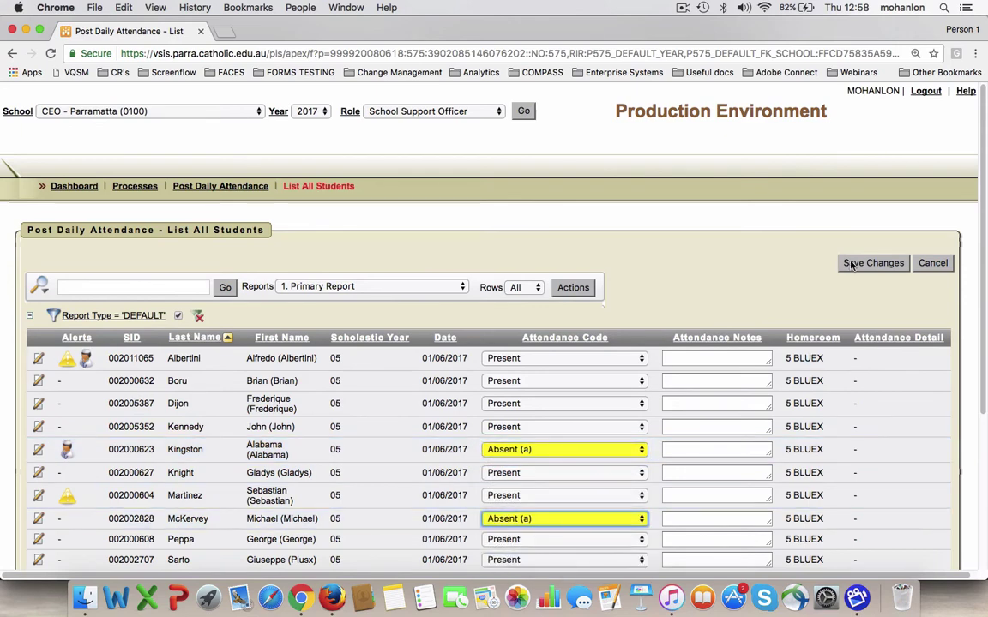
left_click(851, 264)
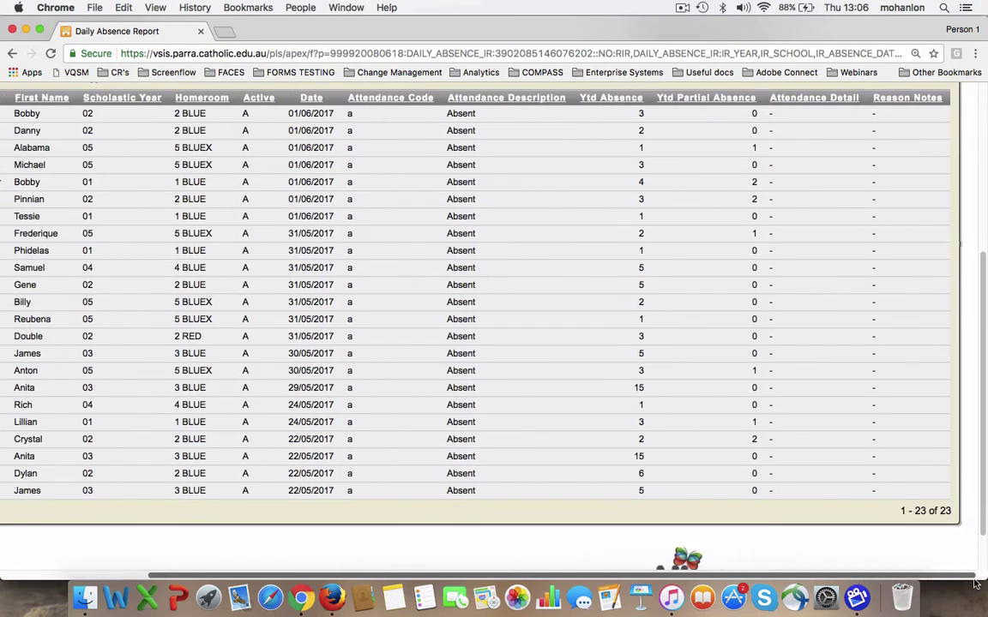
left_click_drag(970, 580, 811, 575)
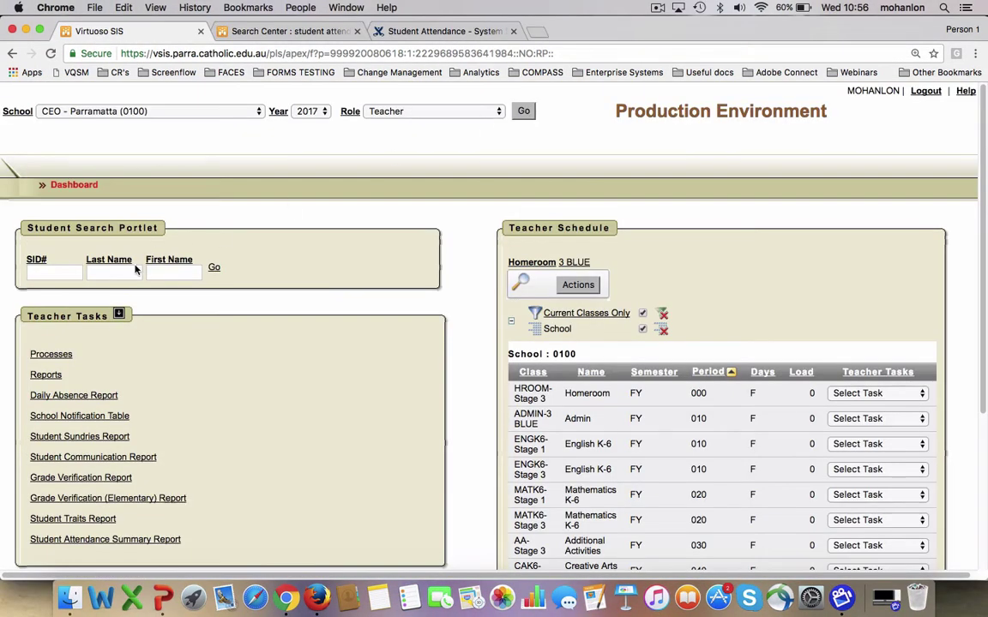
- Find the student with last name 'white' and show their Daily Attendance calendar
left_click(116, 271)
type("white")
left_click(215, 268)
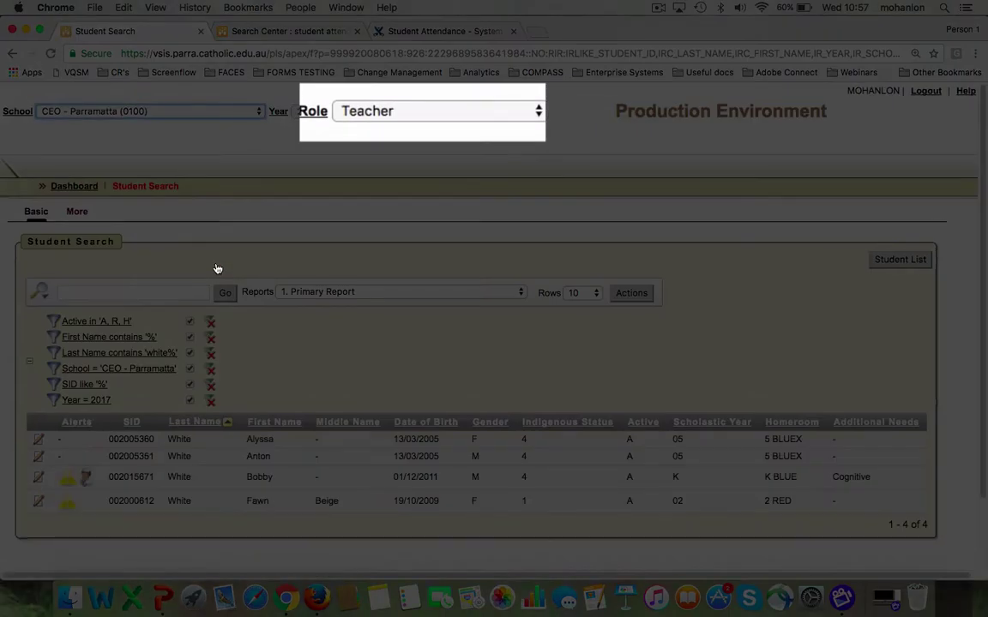
left_click(38, 441)
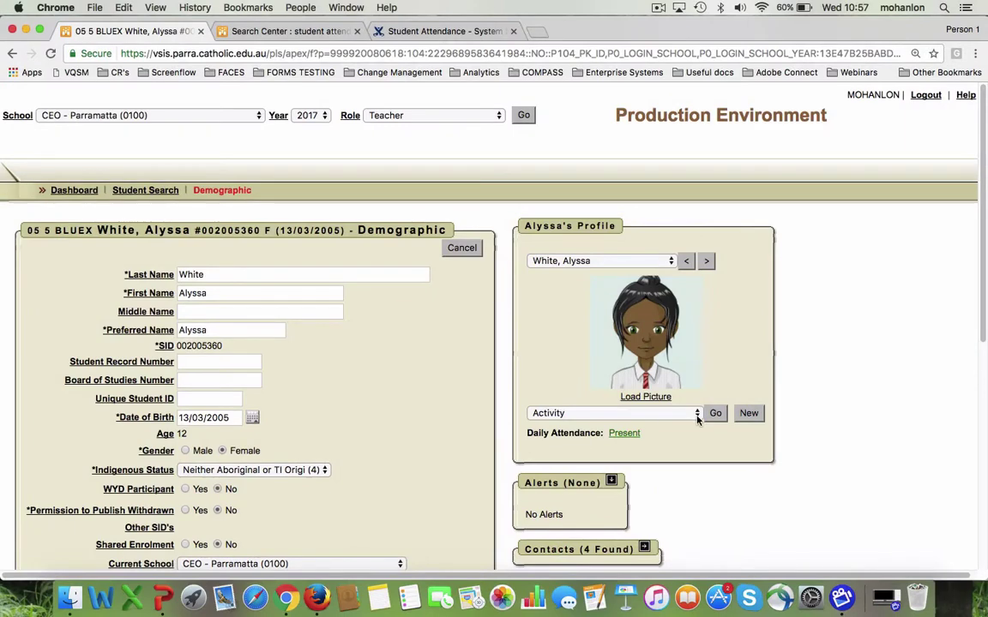
left_click(697, 416)
left_click(592, 548)
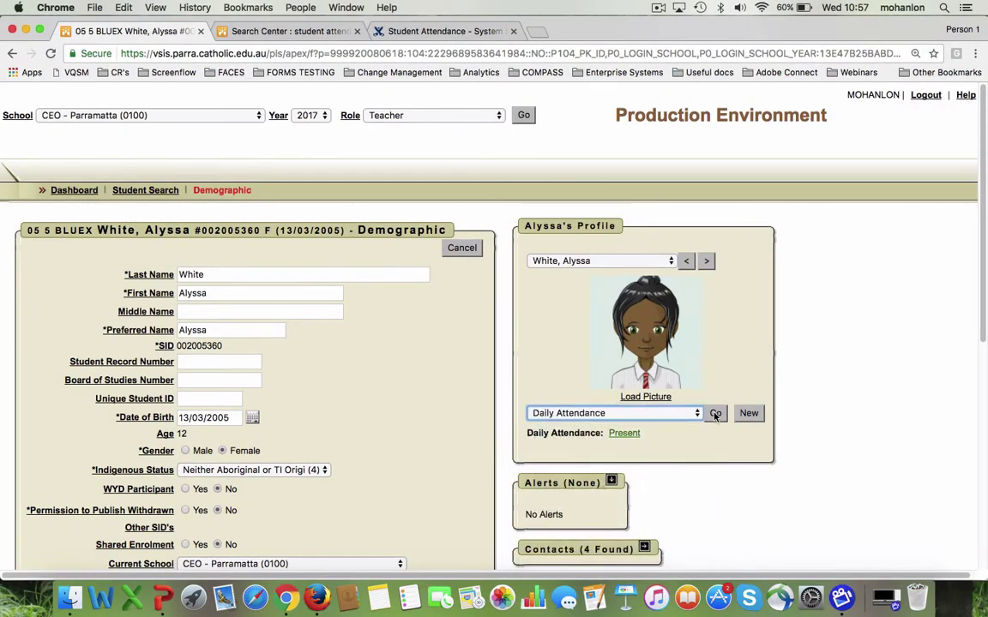
left_click(715, 413)
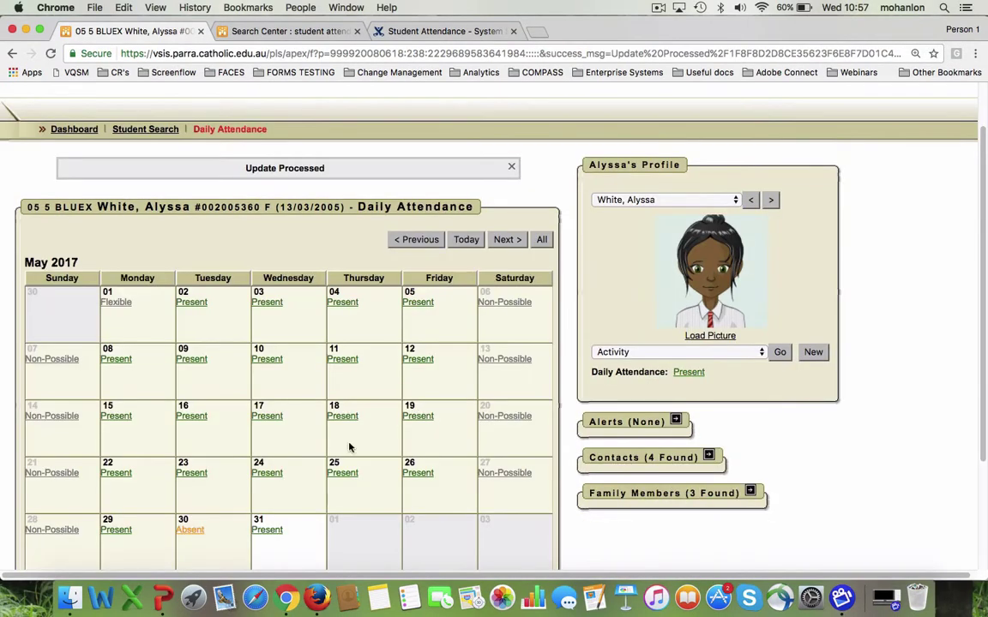
- Add a note that Mum reported the student sick to the 30 May absence and code it Sick (S)
left_click(191, 531)
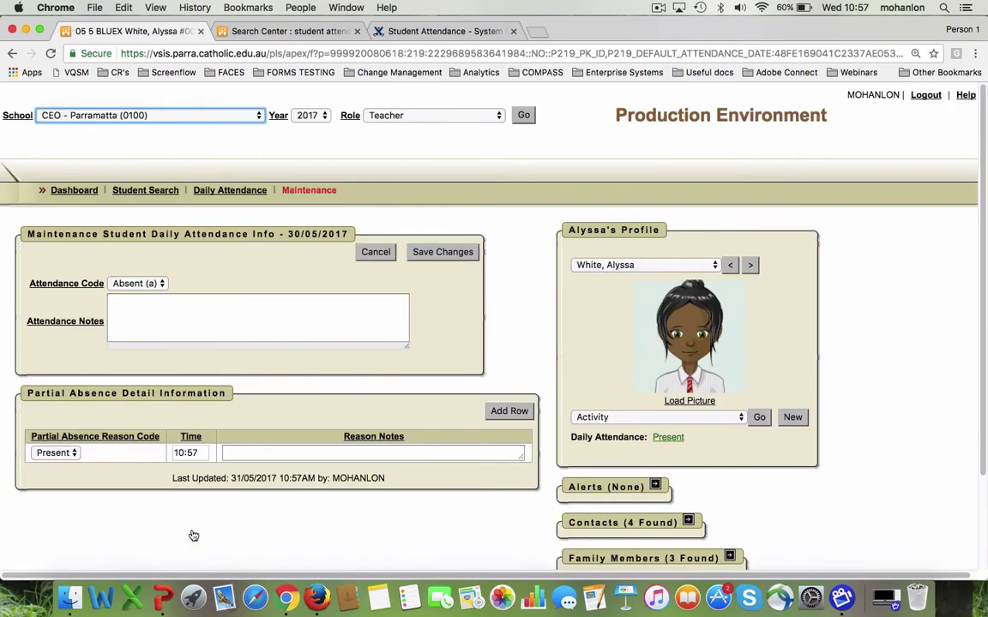
left_click(150, 311)
type("Note from Mum Alyssa is sick")
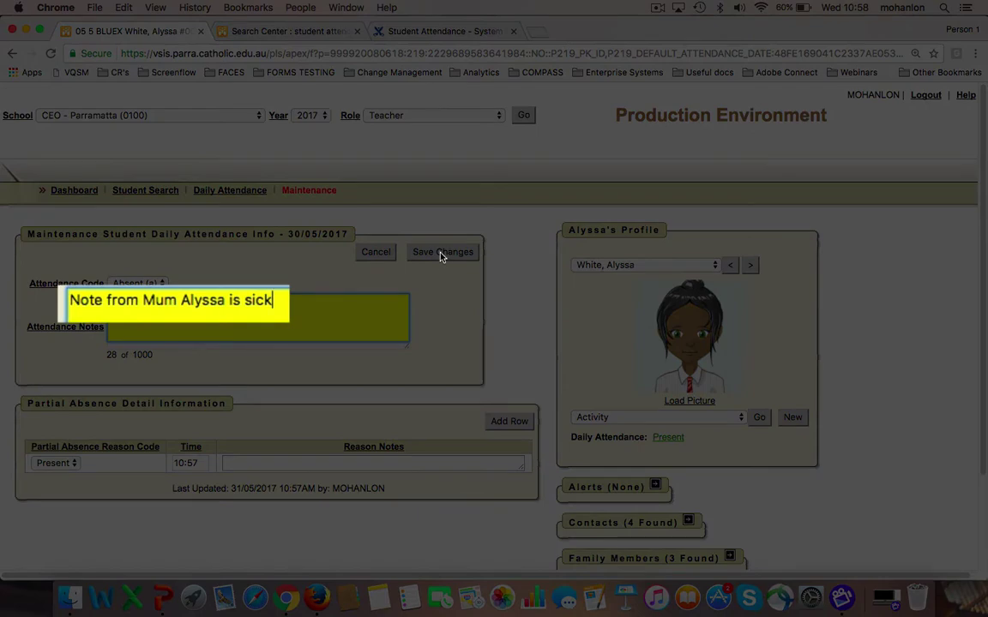
left_click(441, 253)
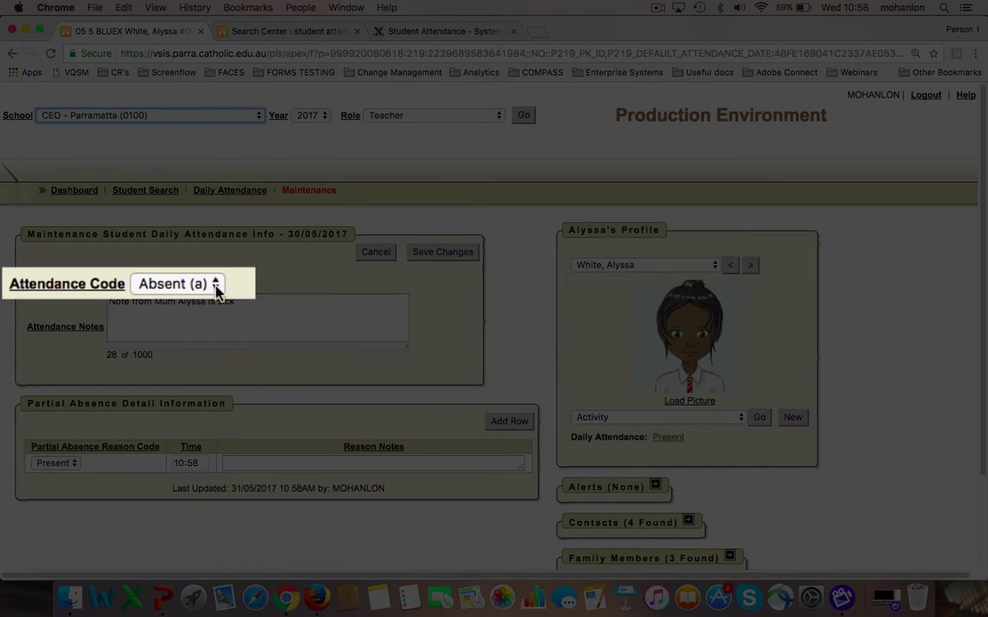
left_click(215, 283)
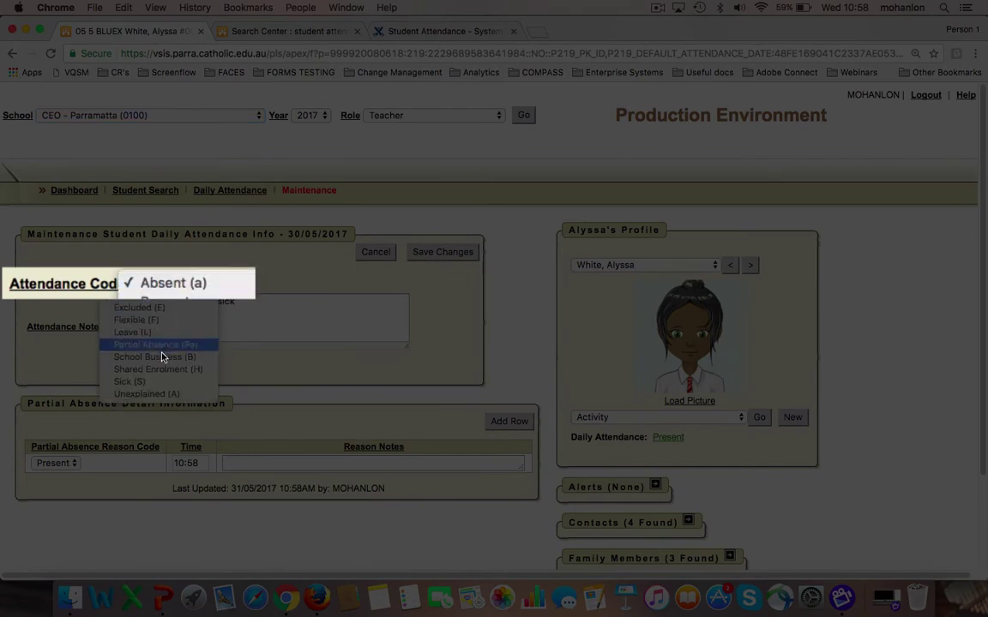
left_click(162, 381)
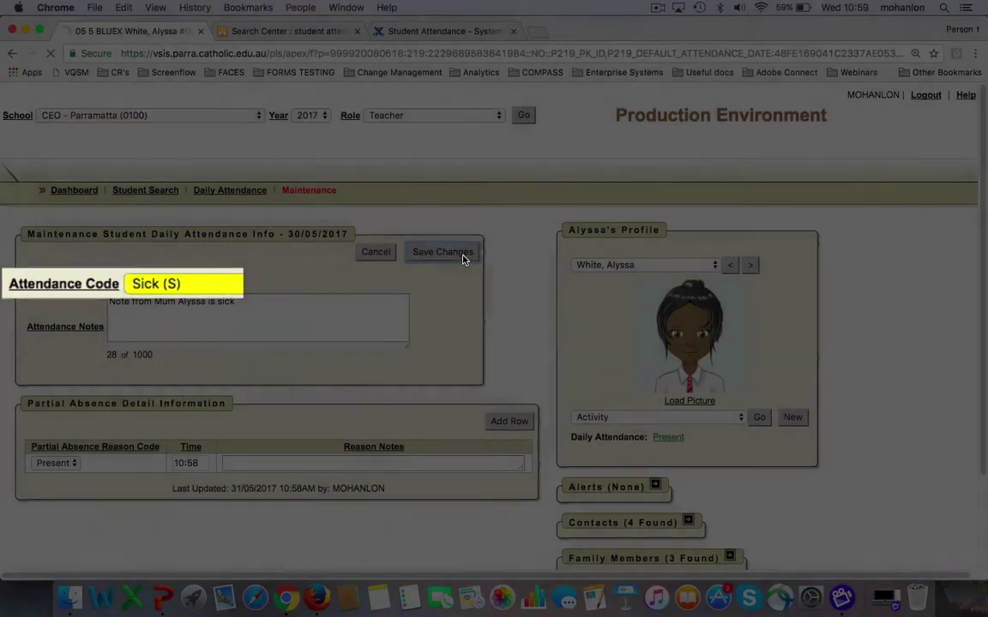
left_click(463, 258)
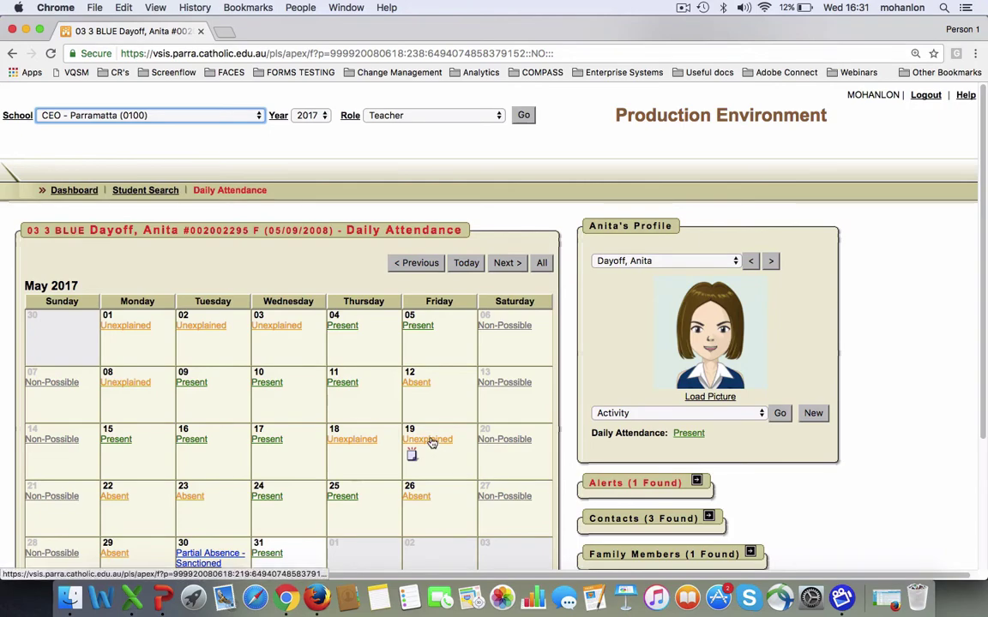
- Open the 19 May Unexplained absence from the student's attendance calendar
left_click(431, 442)
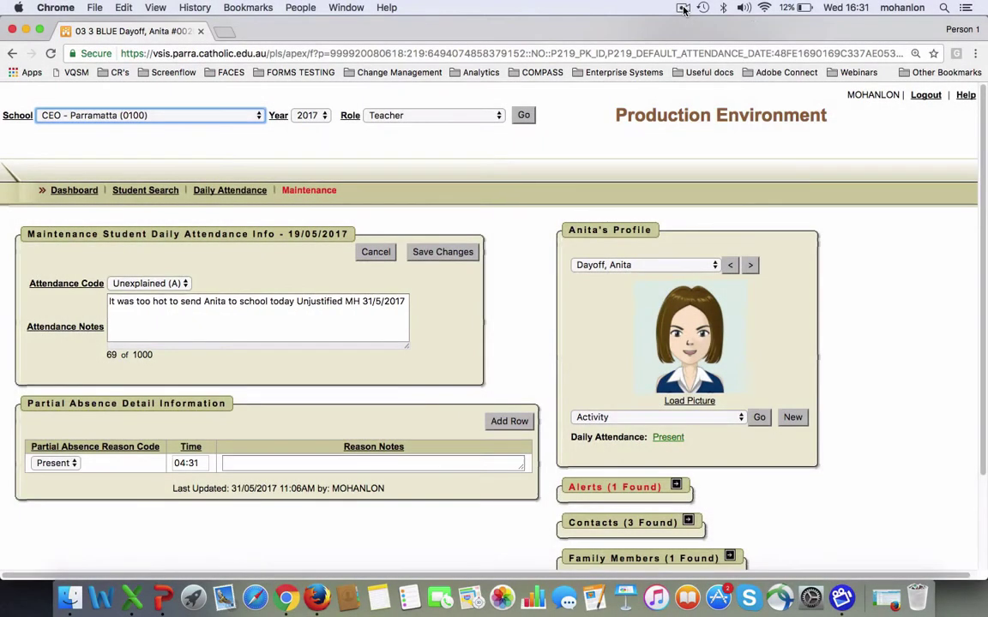
left_click(684, 10)
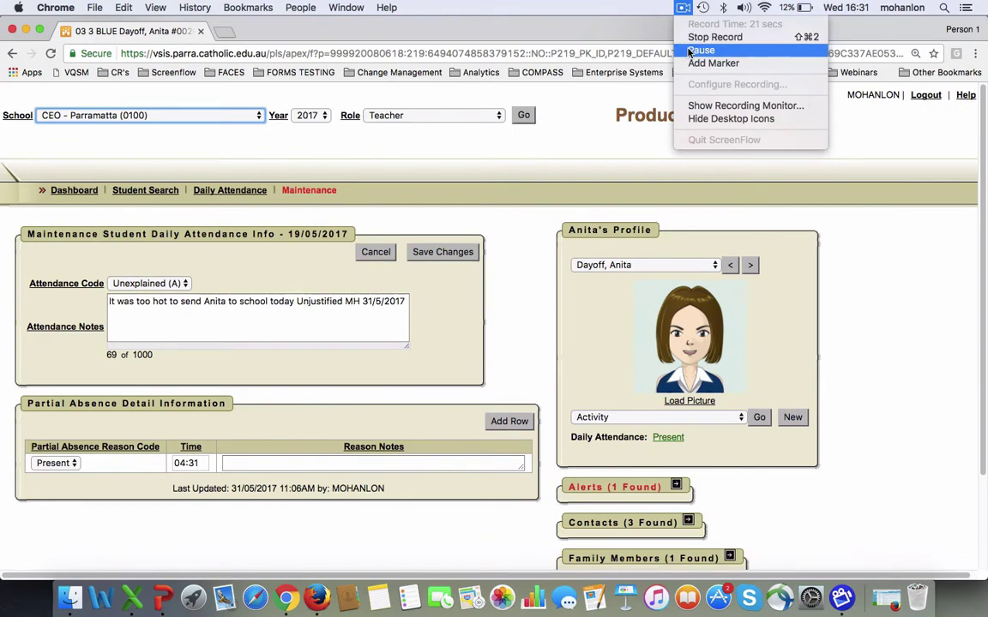
left_click(701, 50)
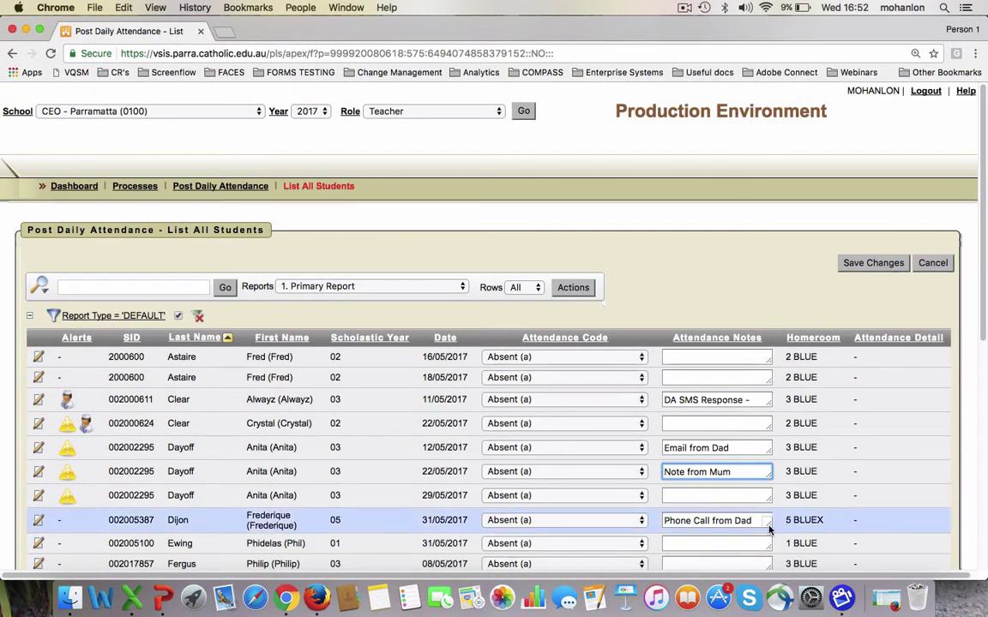
- Recode the 11/05, 22/05 and phone-call absences as Sick (S) and 12/05 as Leave (L)
mouse_move(769, 525)
left_mouse_down()
mouse_move(786, 540)
mouse_move(789, 572)
left_mouse_up()
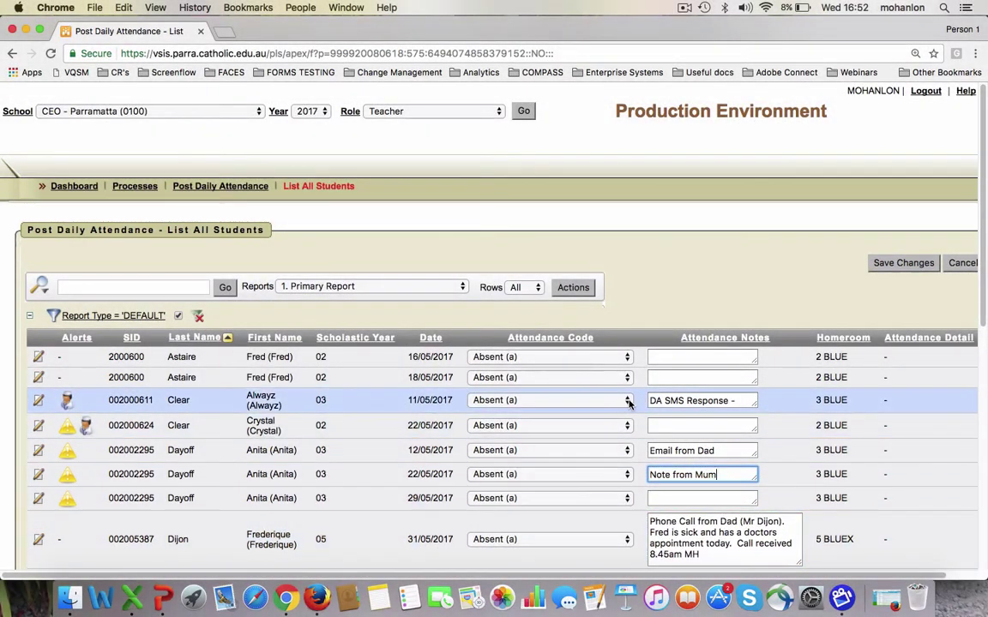
left_click(568, 399)
left_click(508, 498)
left_click(625, 450)
left_click(493, 497)
left_click(523, 474)
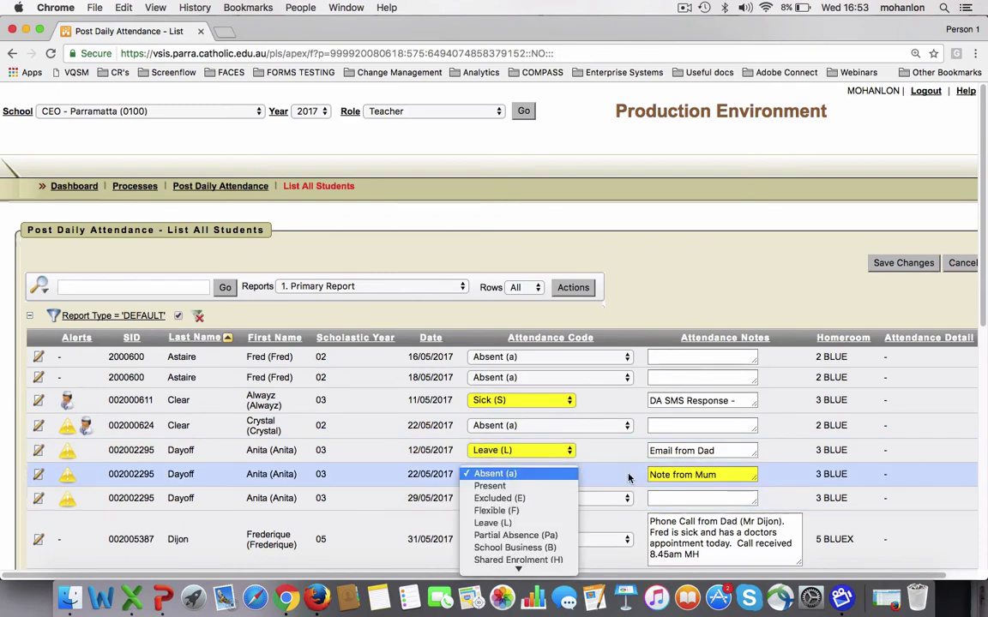
left_click(489, 554)
left_click(523, 539)
left_click(494, 506)
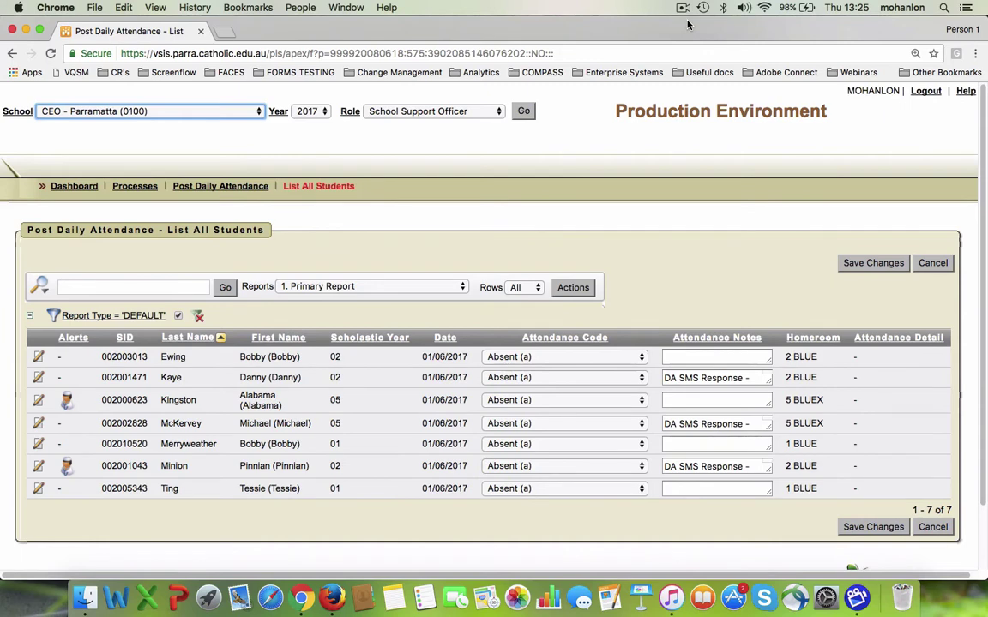
- Code the sprained-ankle and 'sick today' absences Sick (S), the funeral absence Leave (L), and save
left_click_drag(768, 381, 783, 413)
left_click(557, 394)
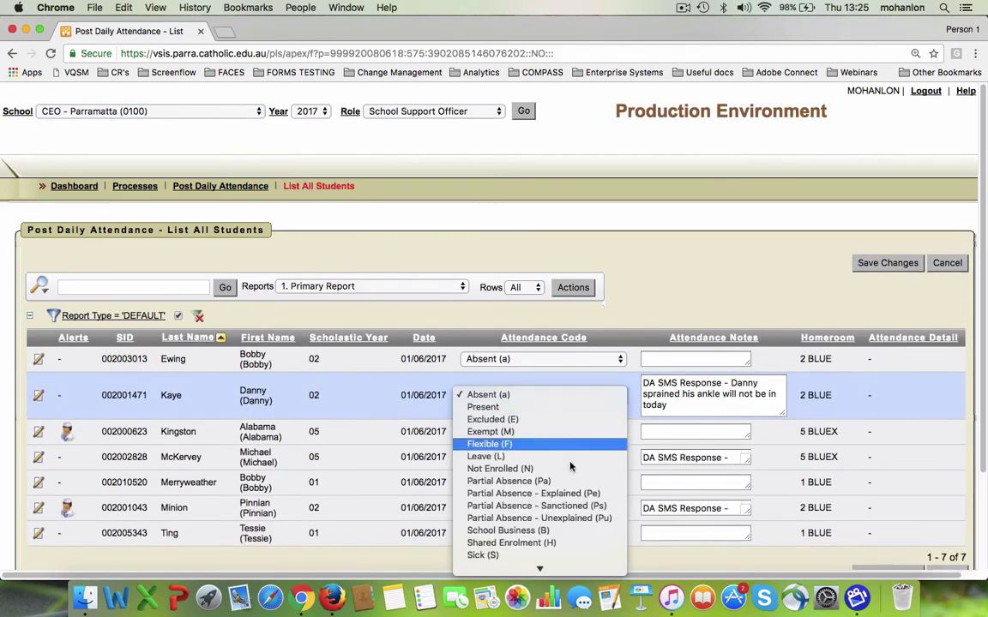
left_click(483, 555)
left_click_drag(748, 463, 770, 483)
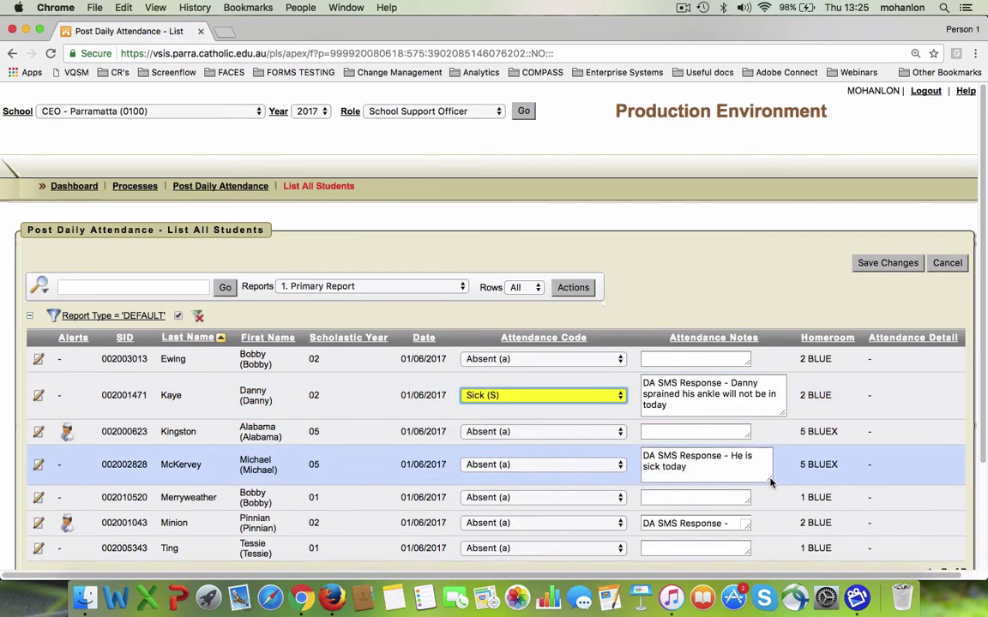
left_click(615, 465)
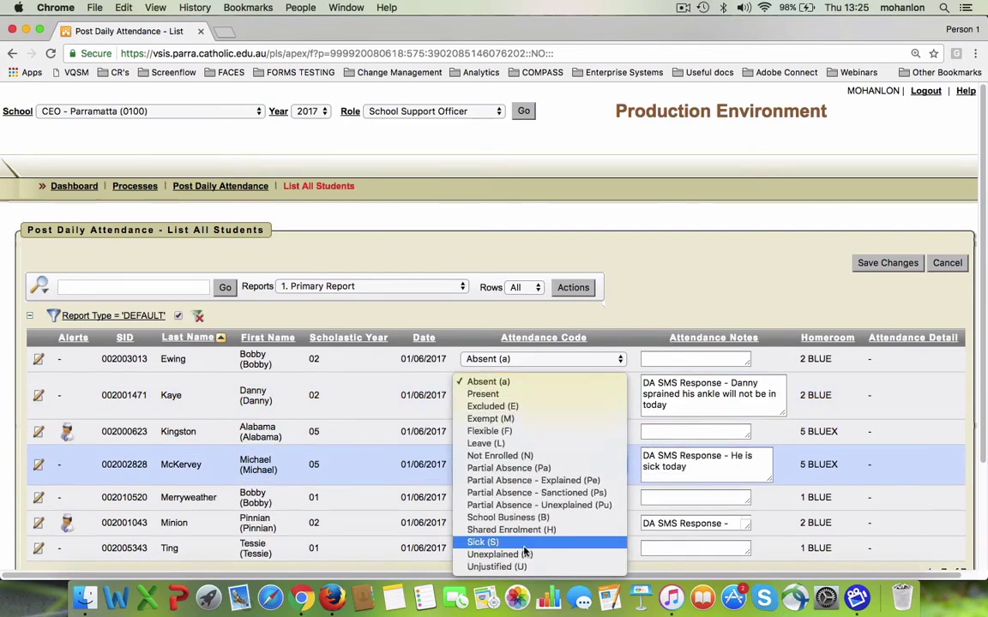
left_click(523, 546)
left_click_drag(747, 523, 773, 541)
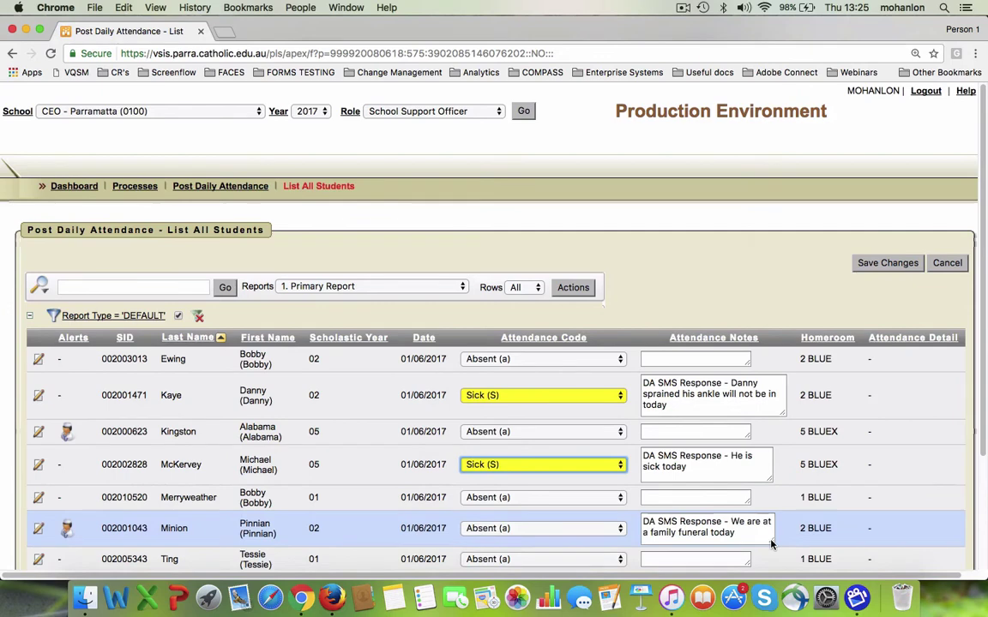
left_click(621, 533)
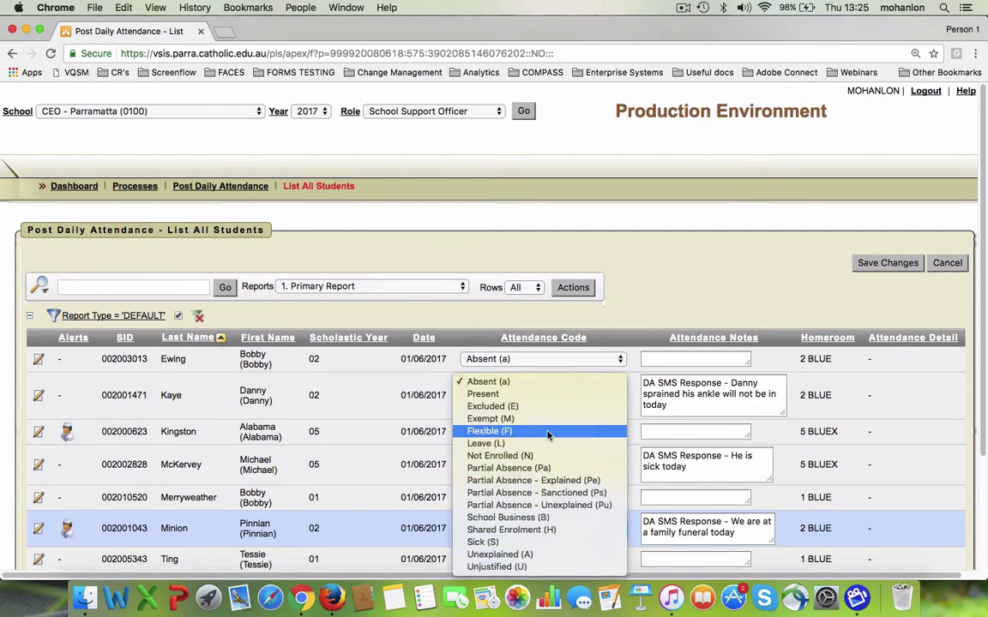
left_click(549, 443)
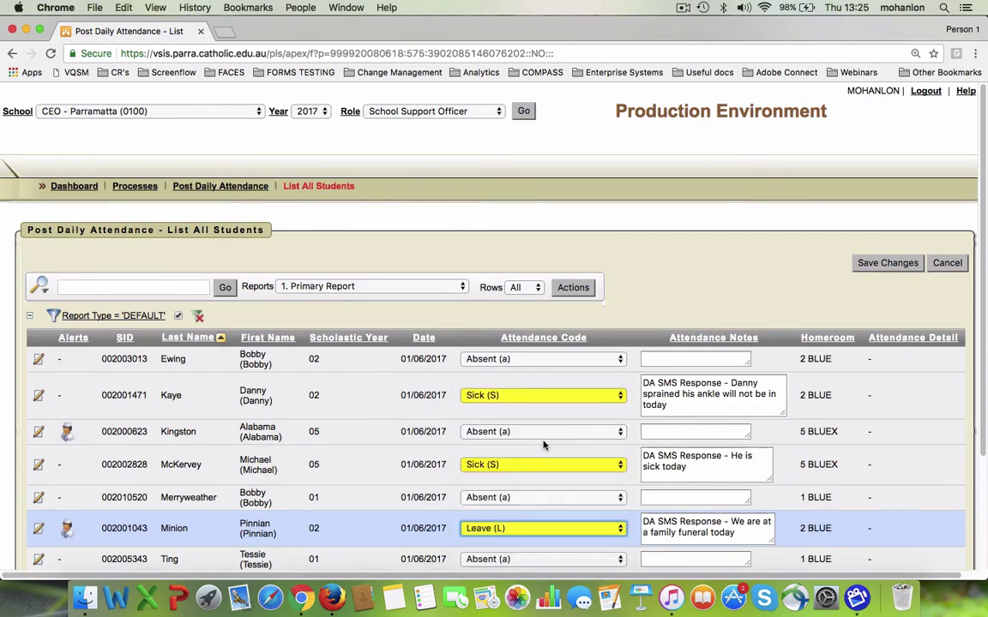
left_click(877, 267)
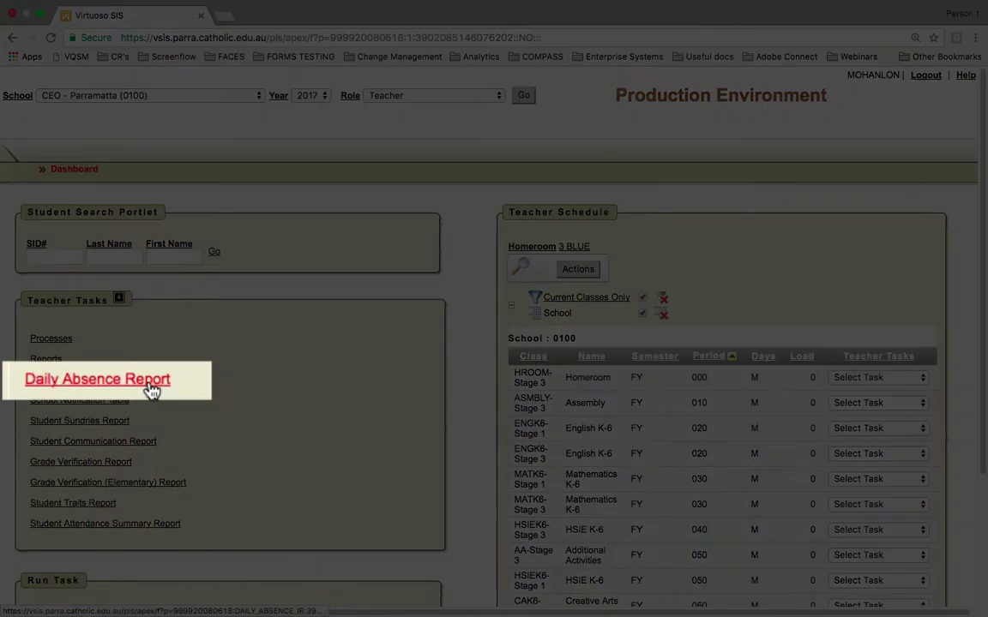
- Open the Daily Absence Report for homeroom 2 BLUE, dated between 22/05/2017 and 01/06/2017
left_click(106, 383)
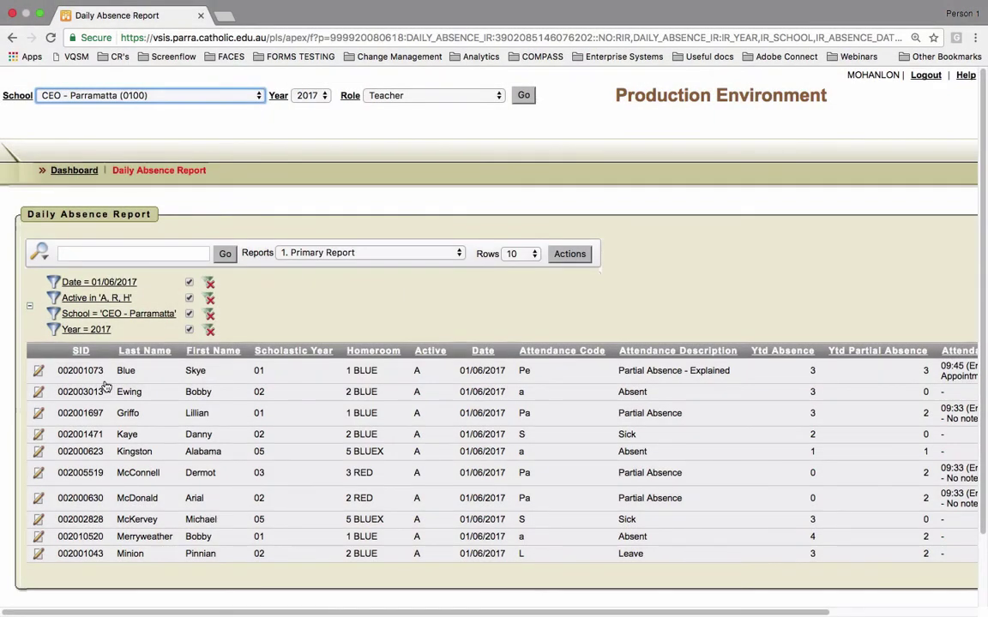
left_click(373, 351)
left_click(367, 425)
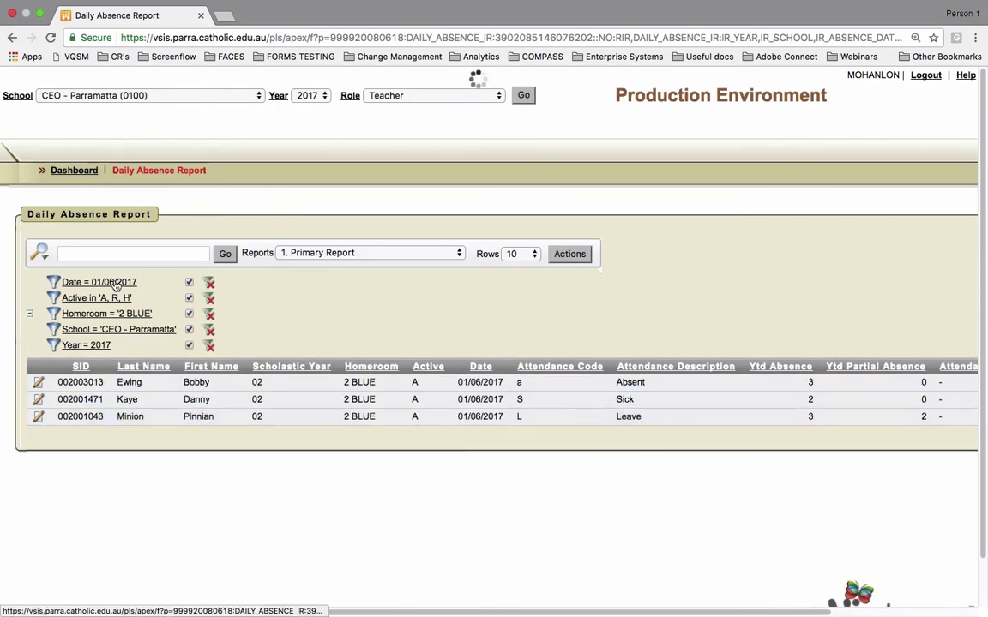
left_click(98, 282)
left_click(409, 347)
left_click(352, 405)
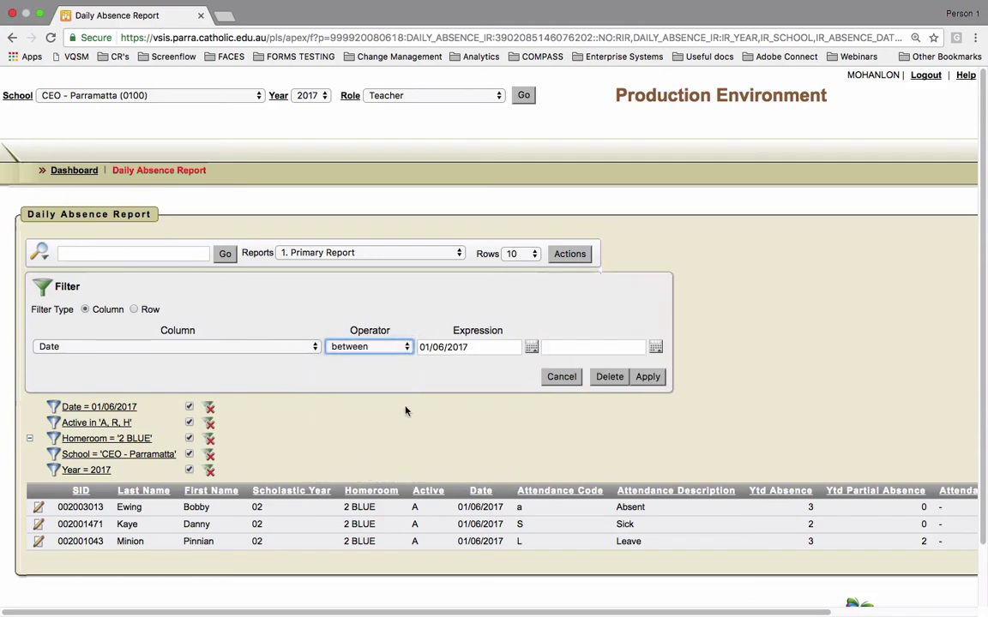
left_click(463, 346)
left_click(430, 367)
left_click(436, 463)
left_click(655, 346)
left_click(637, 412)
- Add the Attendance Notes column to the report's displayed columns
left_click(647, 376)
left_click(574, 254)
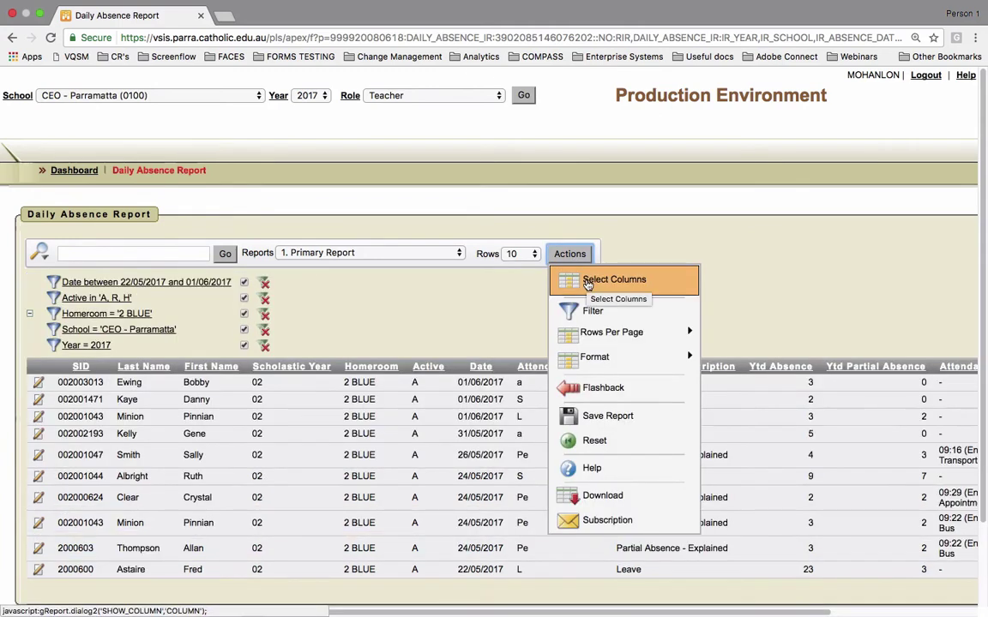
left_click(589, 280)
scroll(103, 395, "down", 10)
left_click(59, 423)
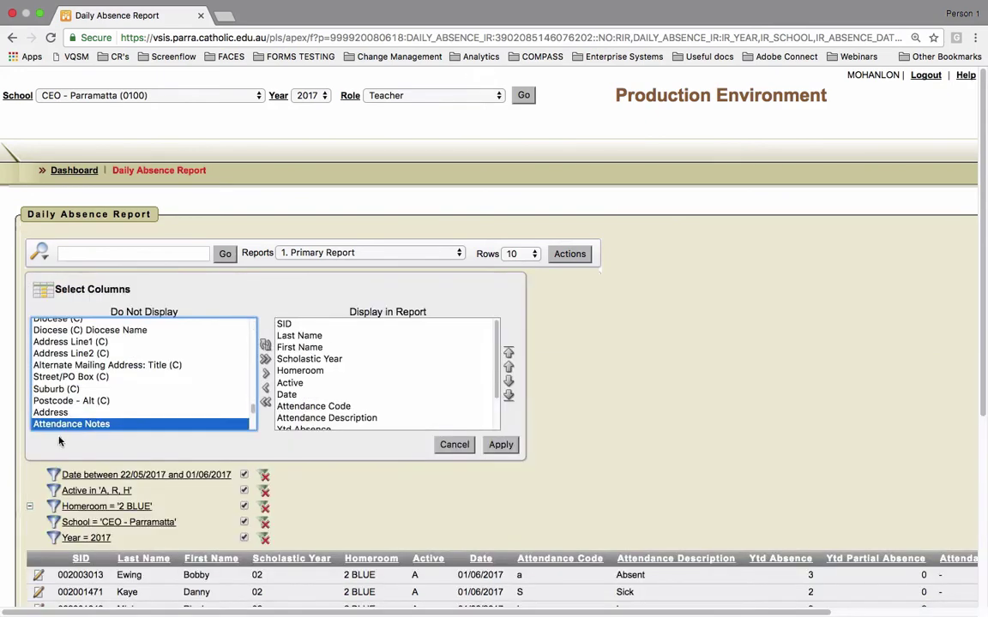
left_click(265, 373)
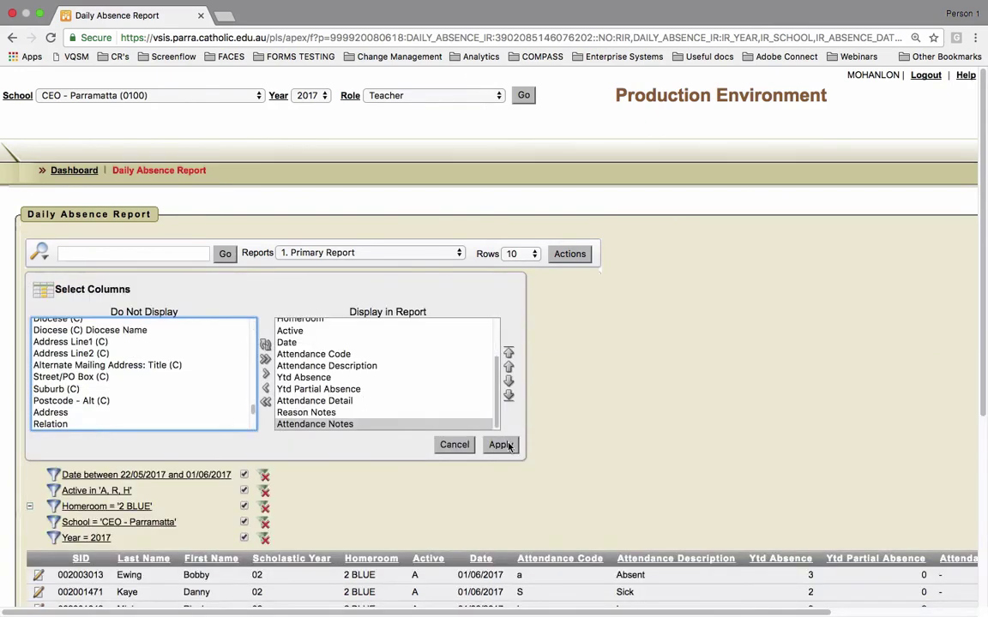
left_click(506, 445)
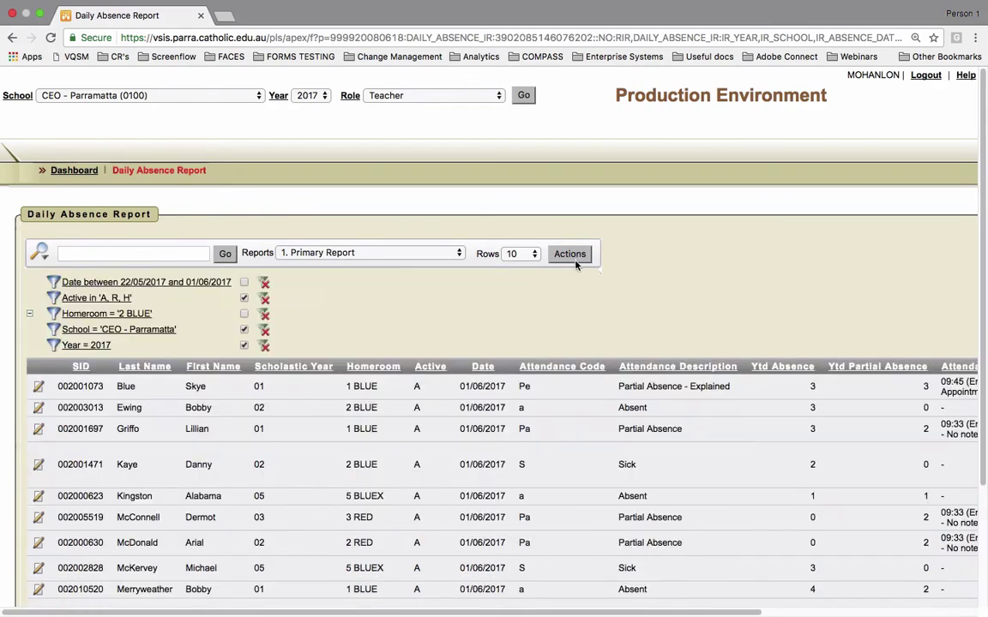
- Start an Attendance Description filter, then re-add Attendance Notes via the column chooser
left_click(571, 254)
left_click(587, 312)
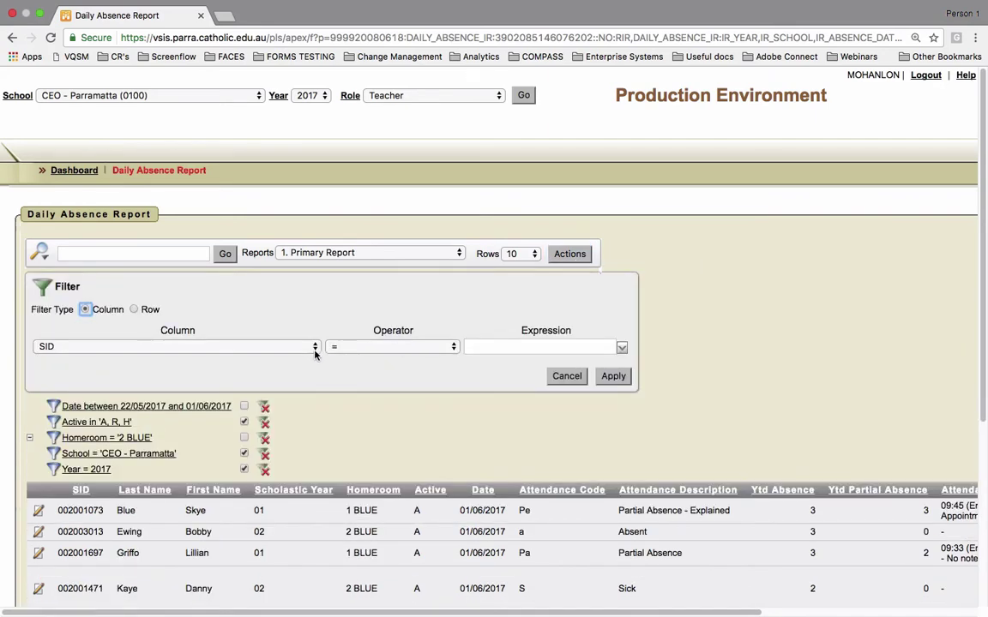
left_click(315, 347)
left_click(225, 382)
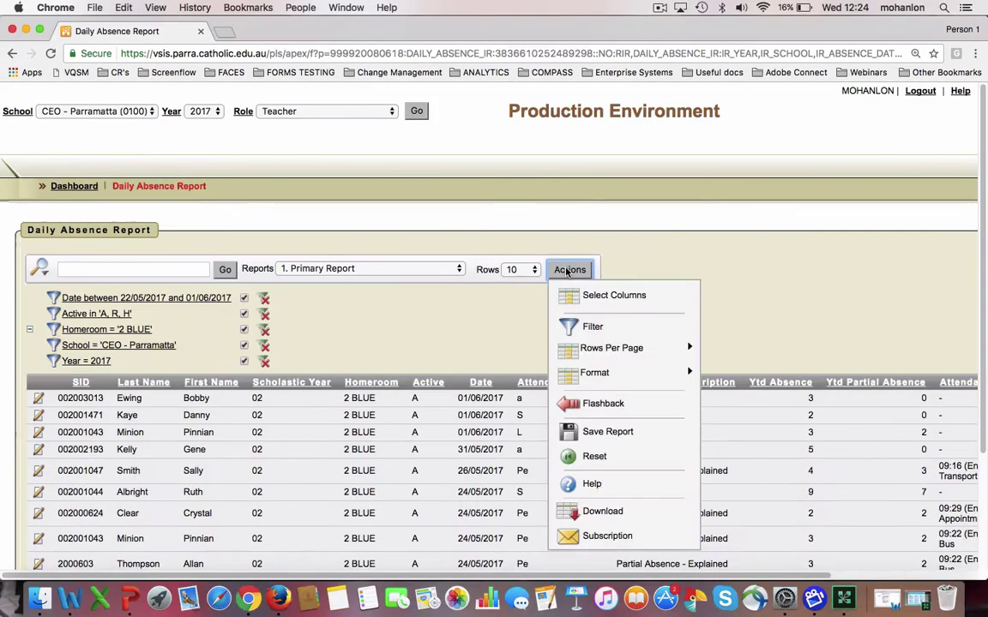
left_click(582, 295)
type("attendance n")
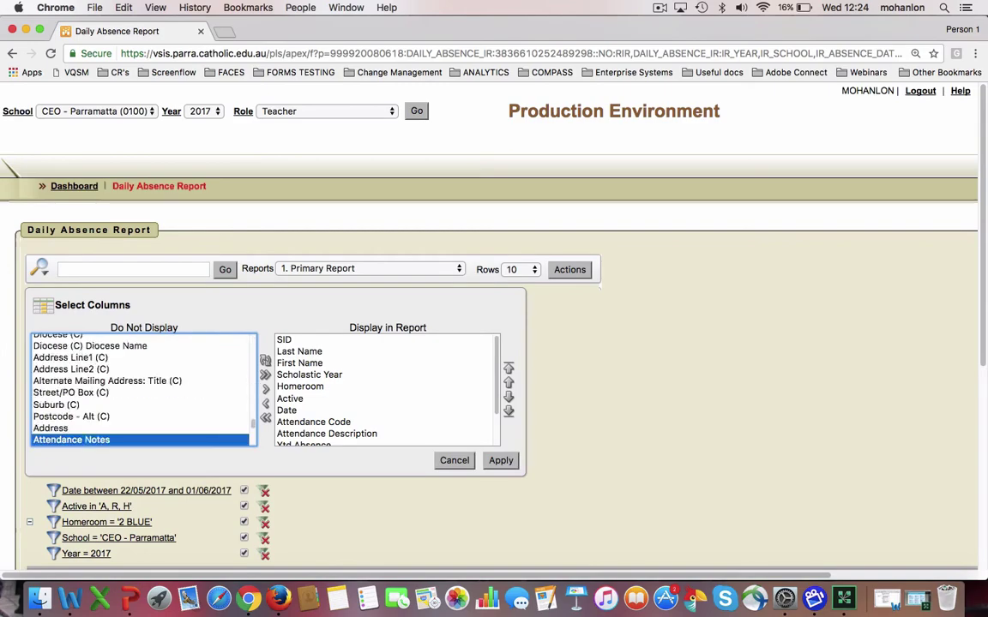
left_click(265, 389)
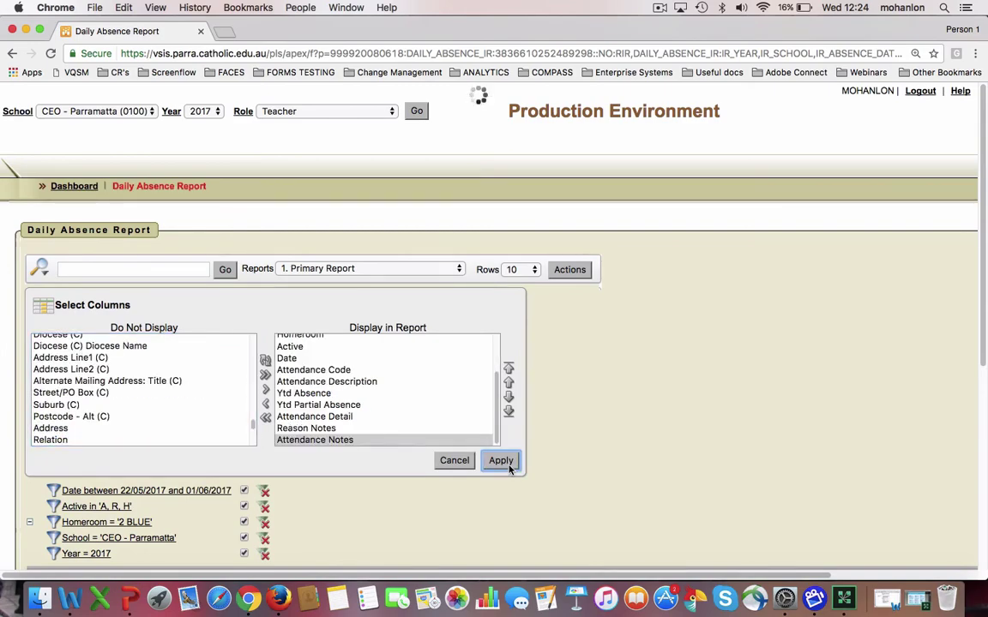
left_click(501, 461)
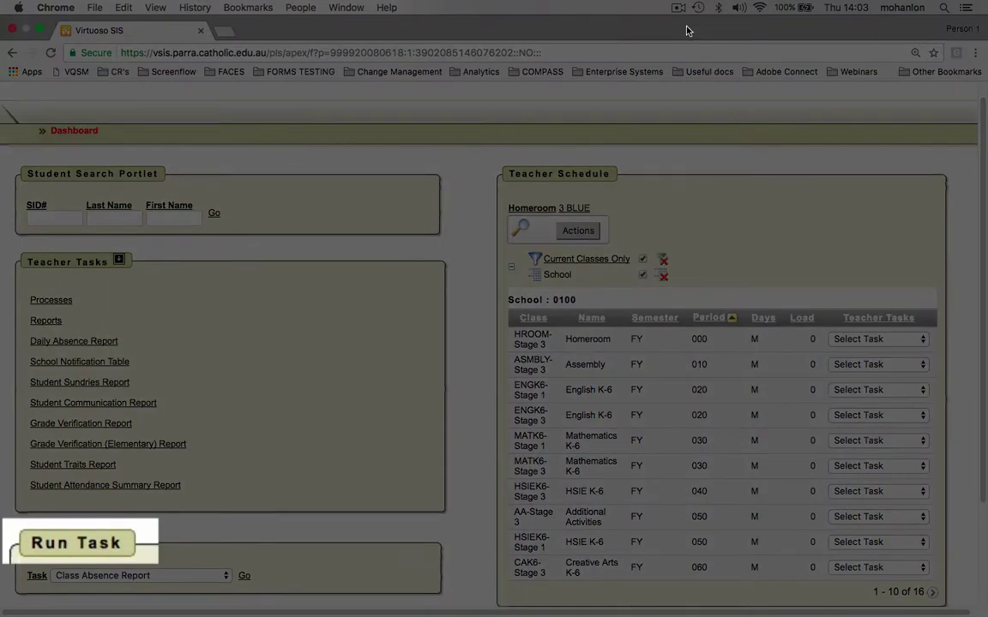
- Run the Student Daily Attendance Report task from the dashboard's Run Task list
left_click(141, 575)
left_click(132, 313)
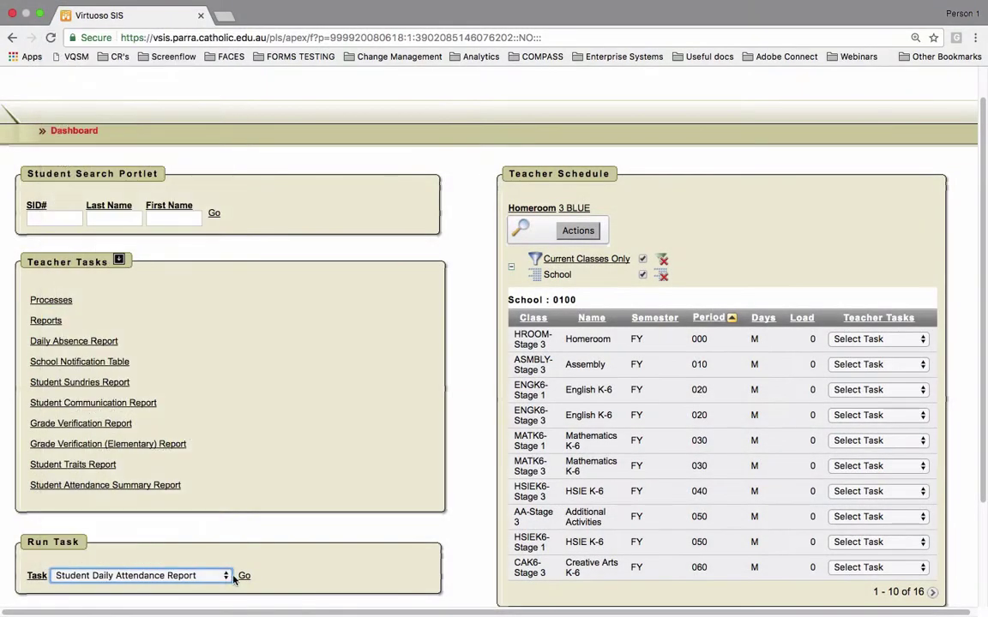
left_click(243, 576)
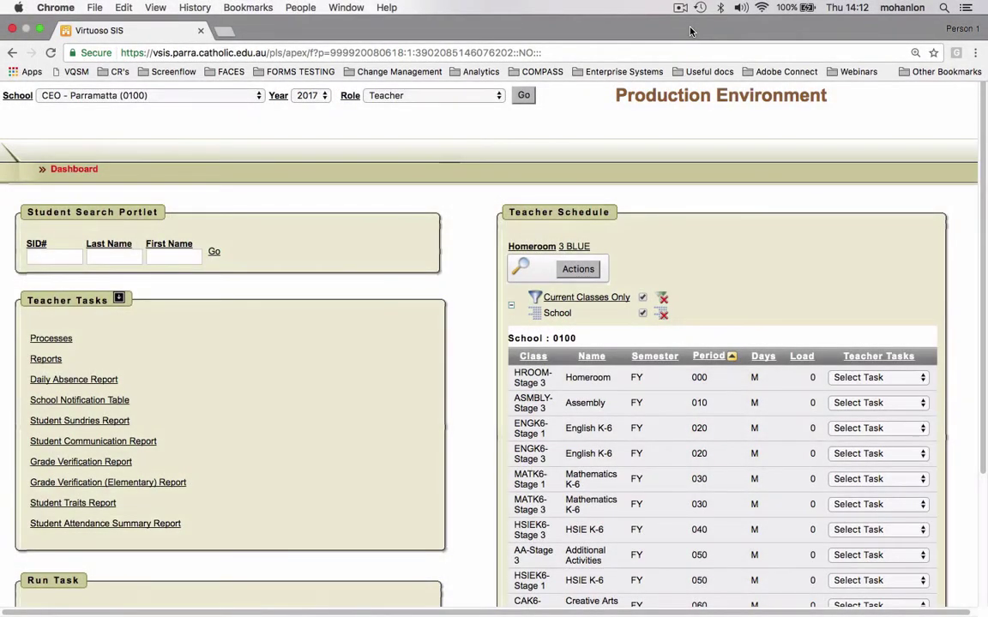
- Open the Student Attendance Summary Report and switch it to the '1. Attendance Rates' view
left_click(139, 526)
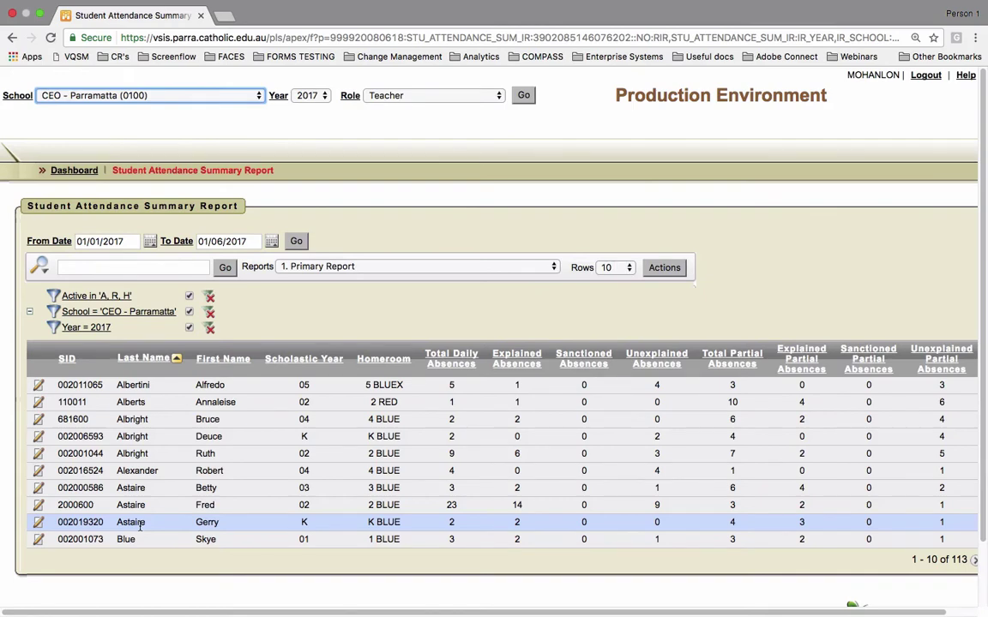
left_click(554, 267)
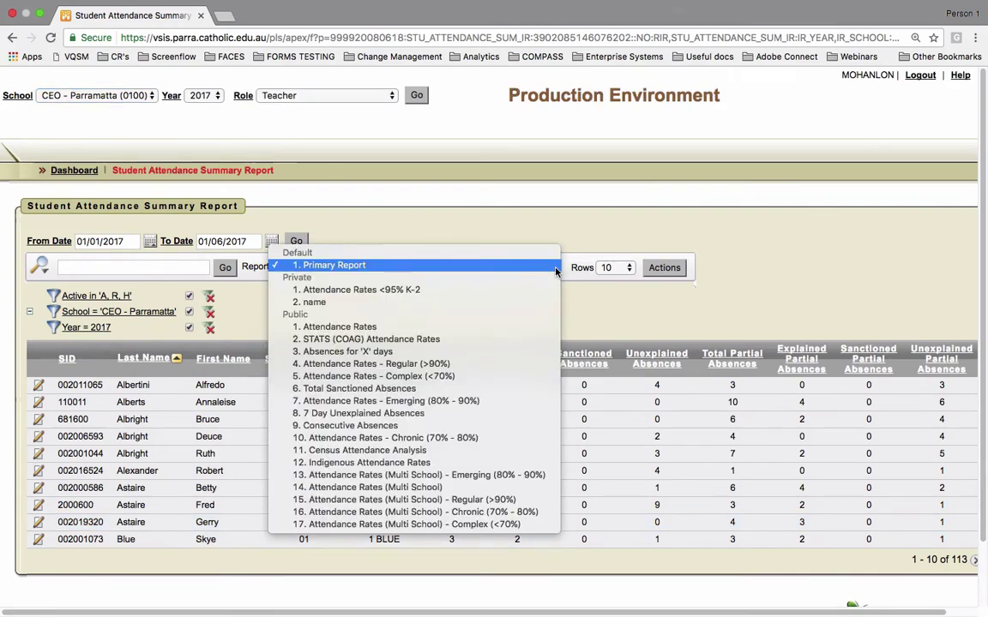
left_click(488, 327)
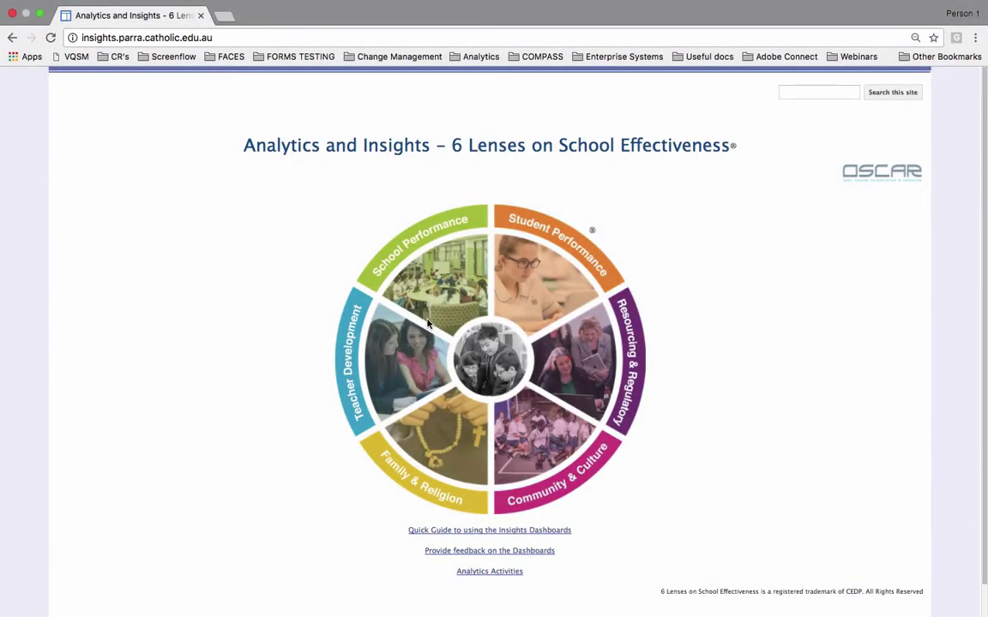
- Go to the Resourcing & Regulatory dashboards page from the wheel
left_click(580, 372)
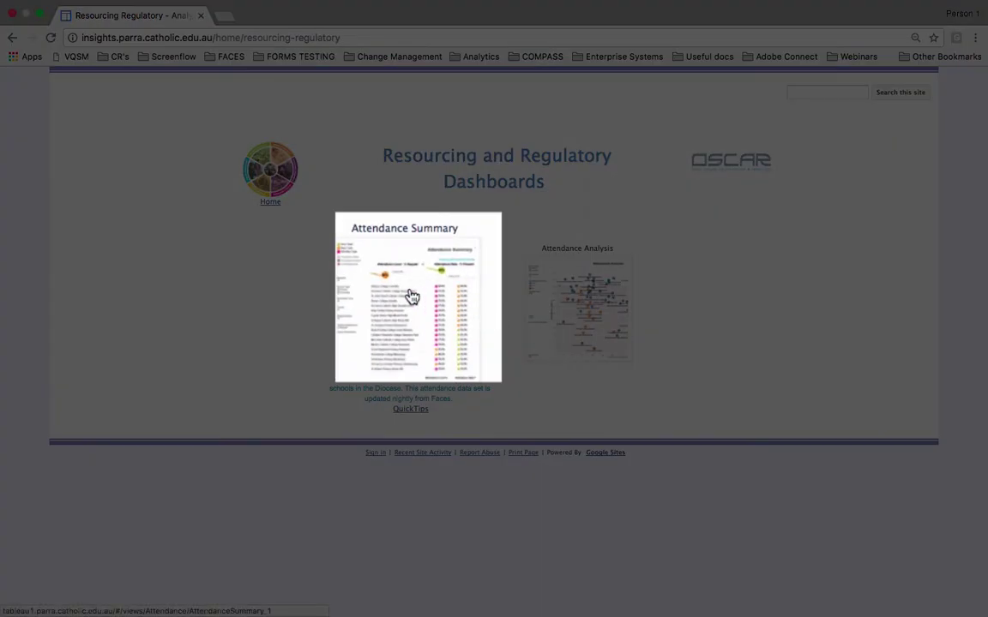
left_click(412, 296)
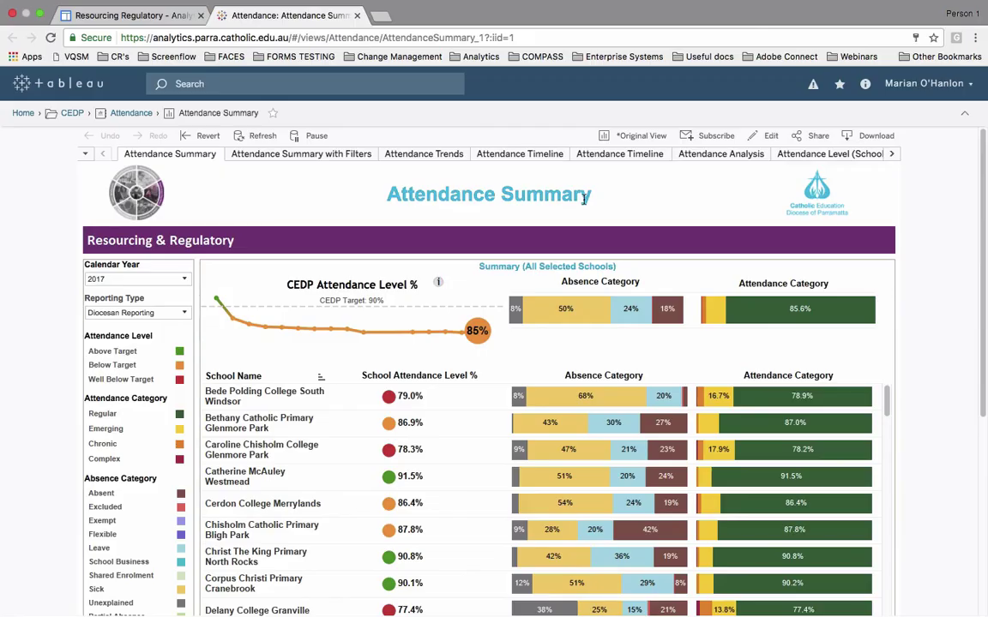